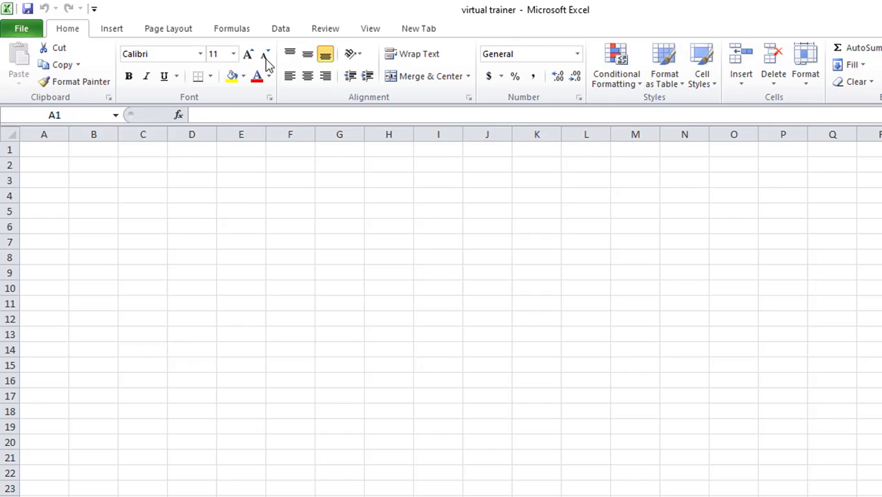
pyautogui.click(68, 33)
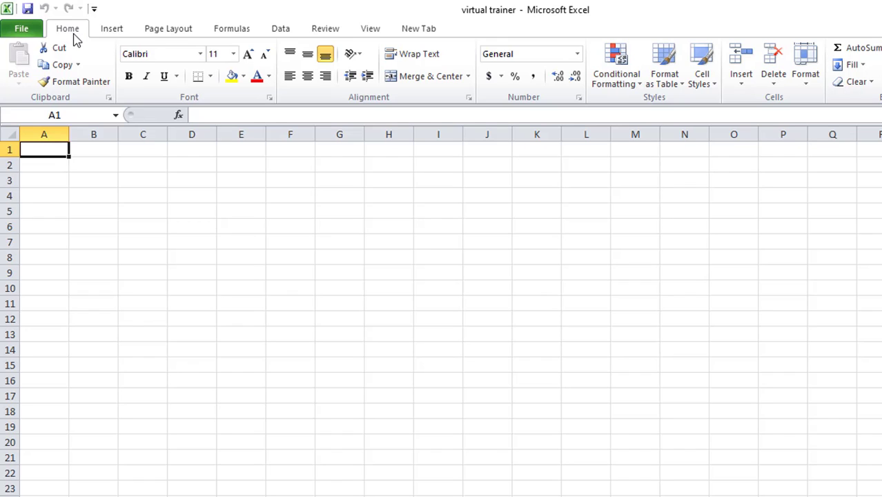
pyautogui.click(121, 34)
pyautogui.click(251, 32)
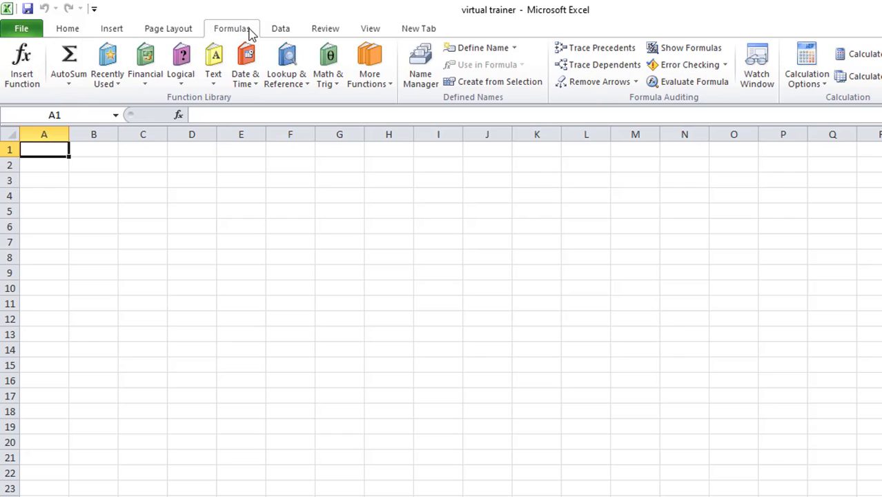
pyautogui.click(178, 33)
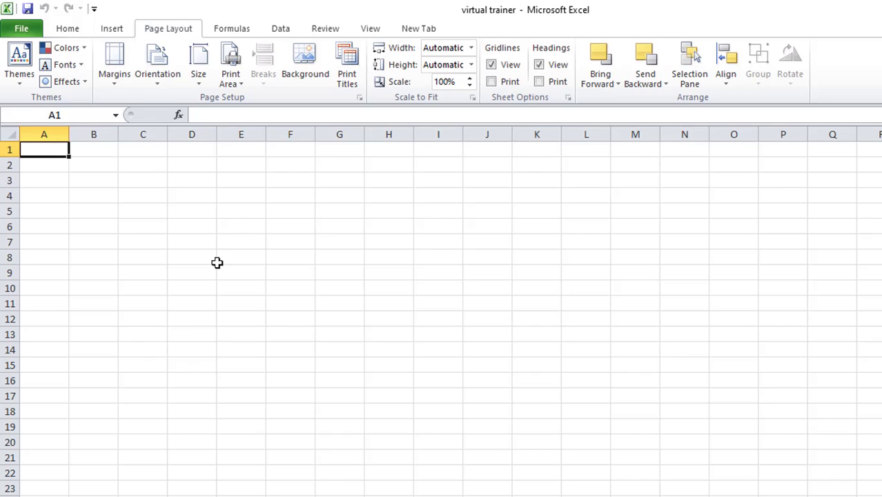
pyautogui.moveTo(134, 183); pyautogui.dragTo(432, 375)
pyautogui.click(382, 292)
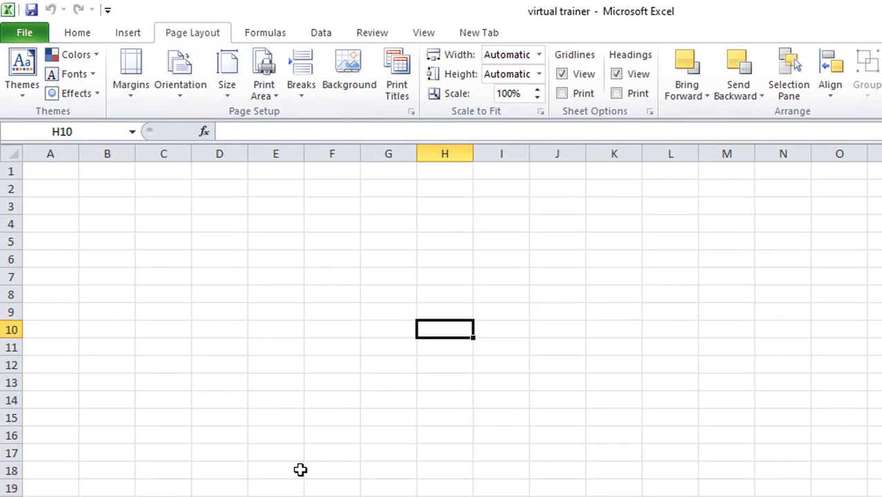
pyautogui.click(78, 34)
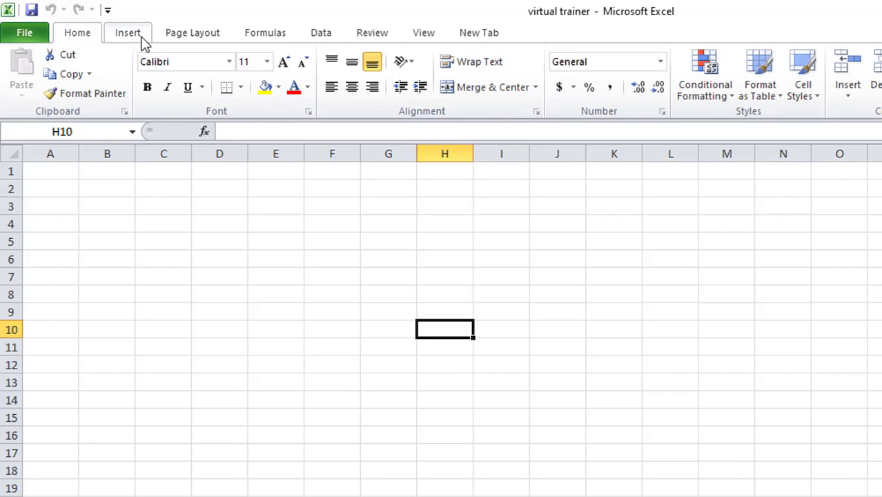
# Open the custom margin settings for the page and go through the left, top and right margin values
pyautogui.click(183, 36)
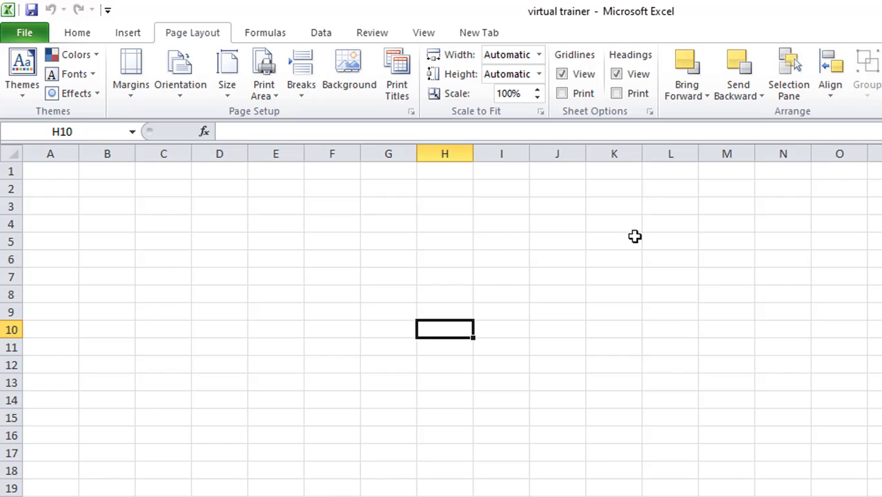
pyautogui.click(136, 98)
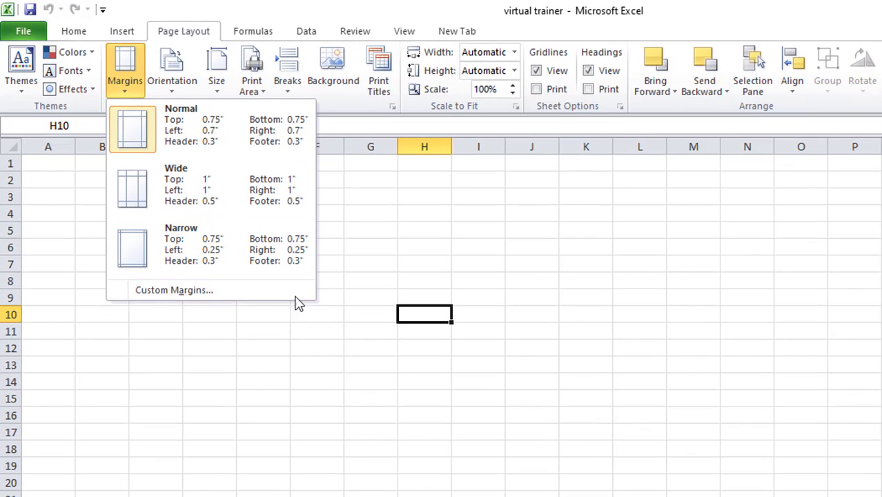
pyautogui.click(225, 294)
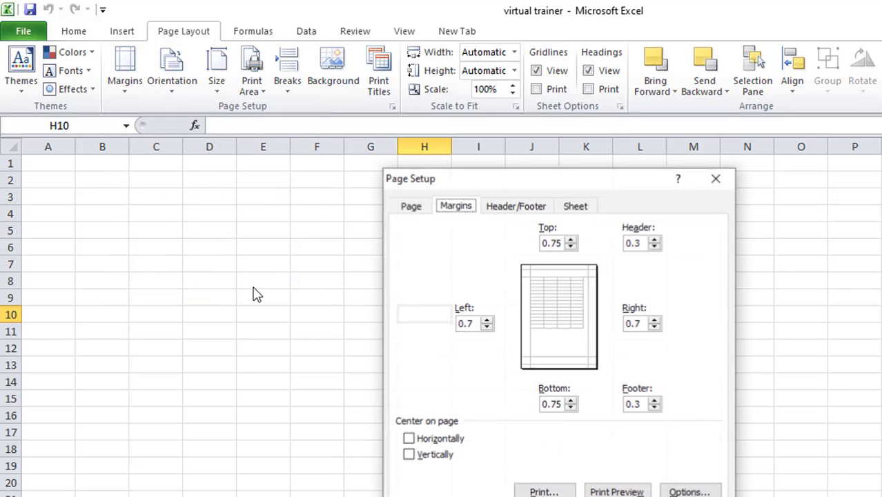
pyautogui.moveTo(491, 173); pyautogui.dragTo(200, 40)
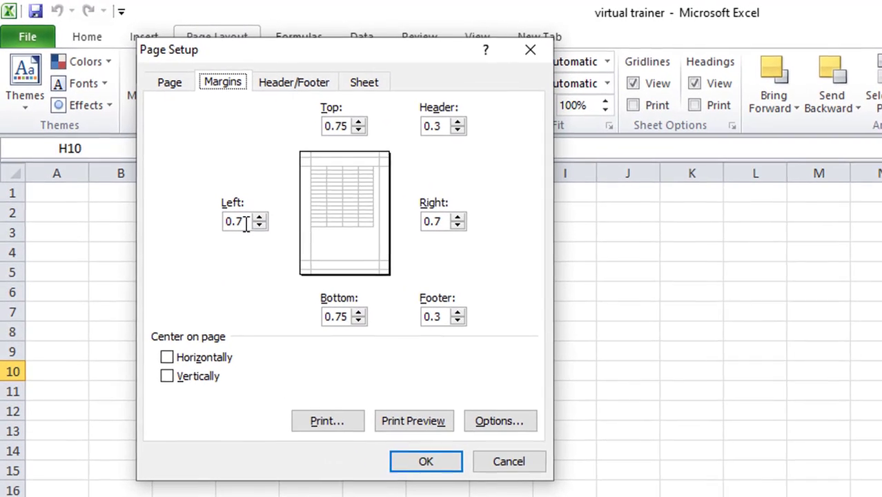
pyautogui.click(220, 202)
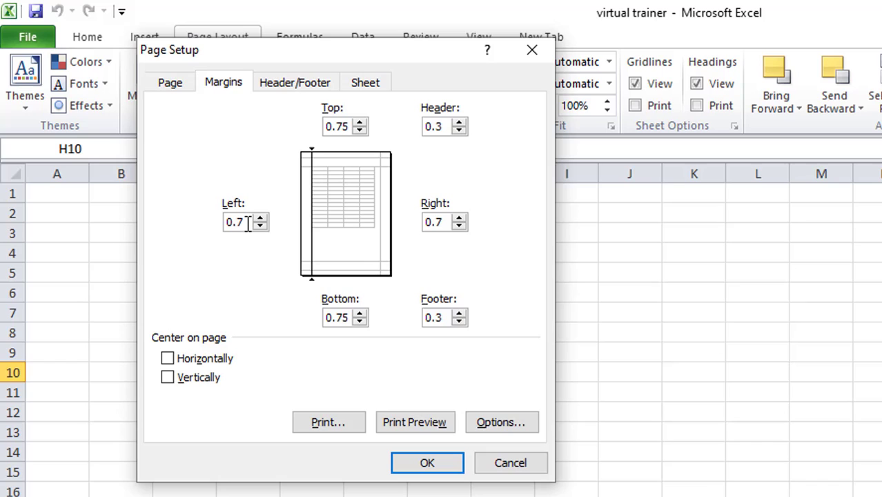
pyautogui.click(342, 126)
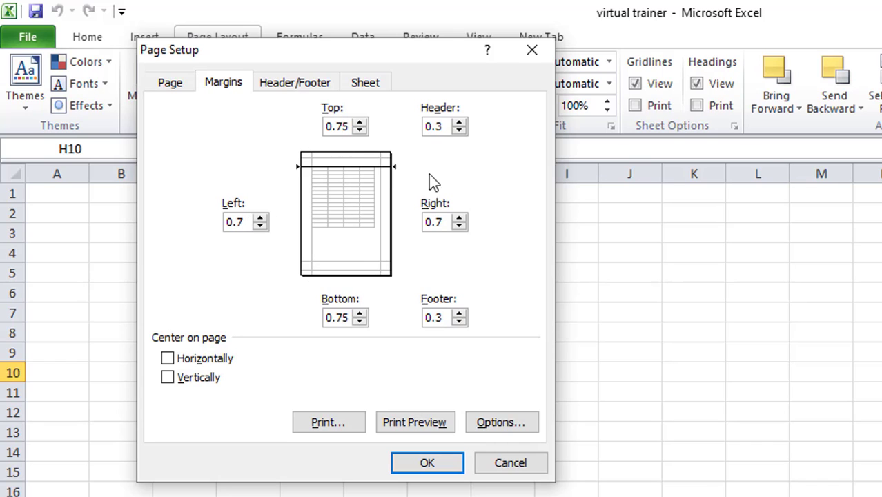
pyautogui.click(437, 222)
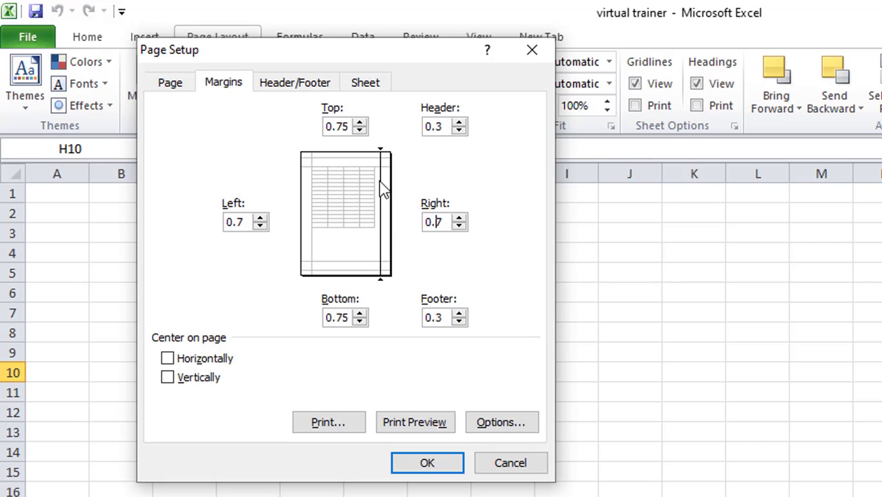
# Try a larger right margin and return it to 0.7
pyautogui.click(459, 218)
pyautogui.click(459, 219)
pyautogui.click(459, 218)
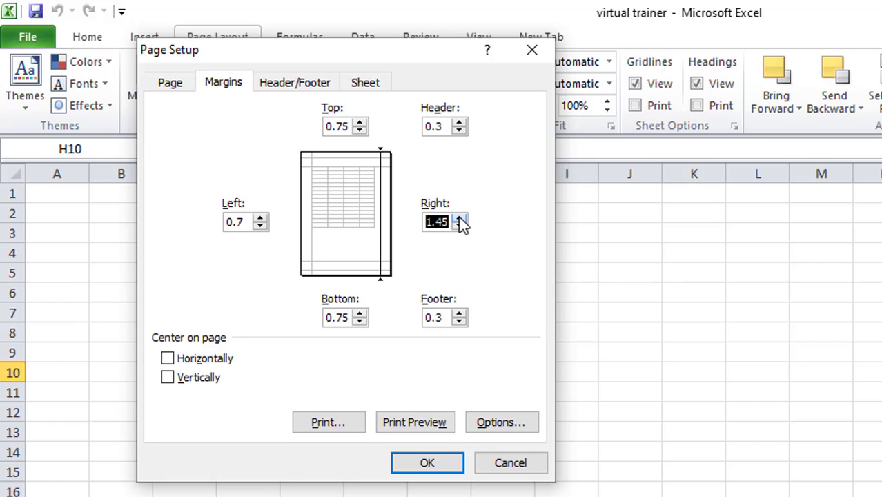
pyautogui.click(460, 219)
pyautogui.click(460, 226)
pyautogui.click(460, 226)
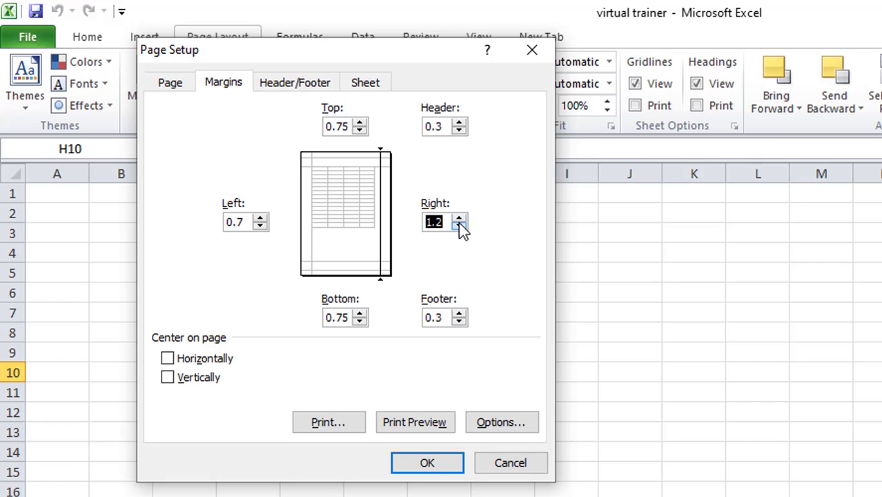
pyautogui.click(459, 226)
pyautogui.click(459, 226)
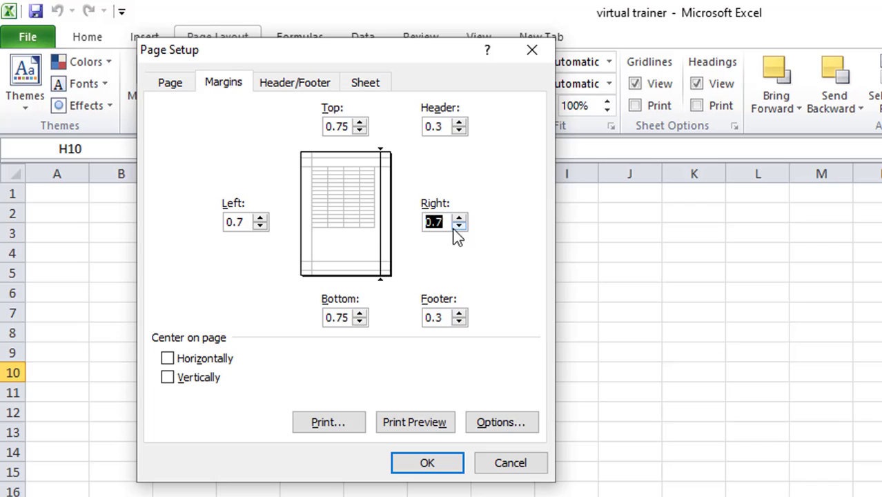
# Check the bottom margin's position in the page diagram and apply the custom margins to the sheet
pyautogui.click(344, 320)
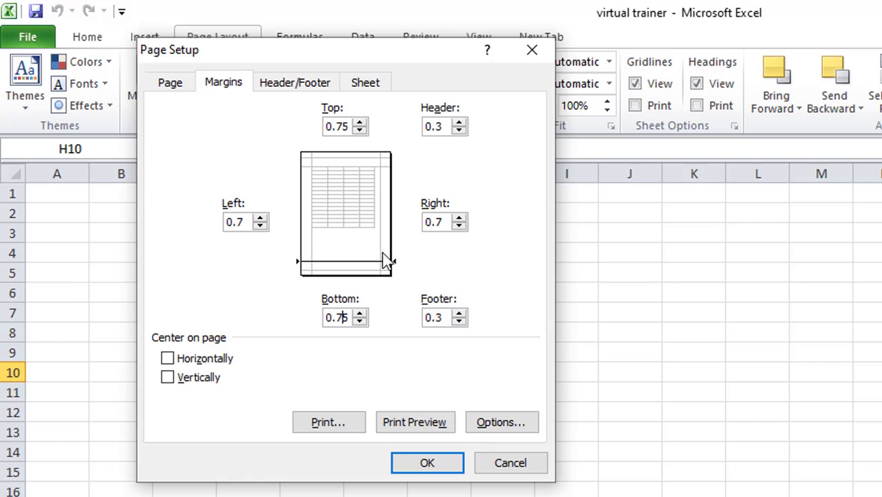
pyautogui.click(448, 468)
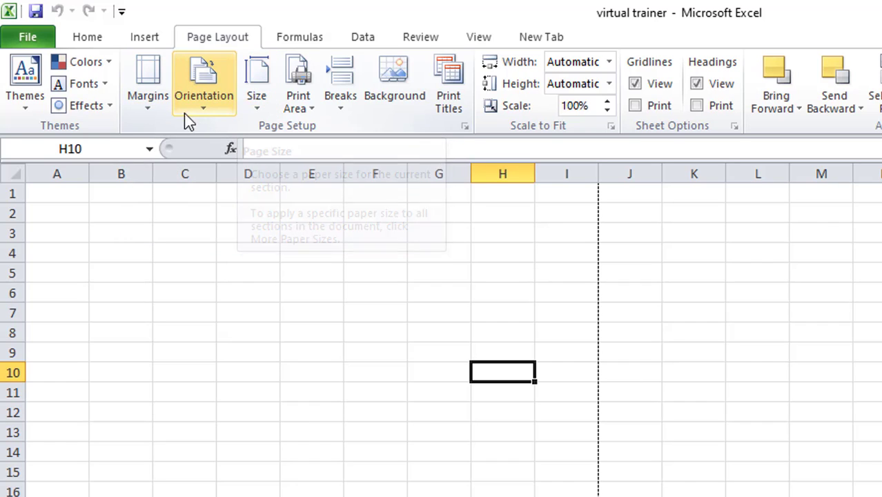
pyautogui.click(159, 108)
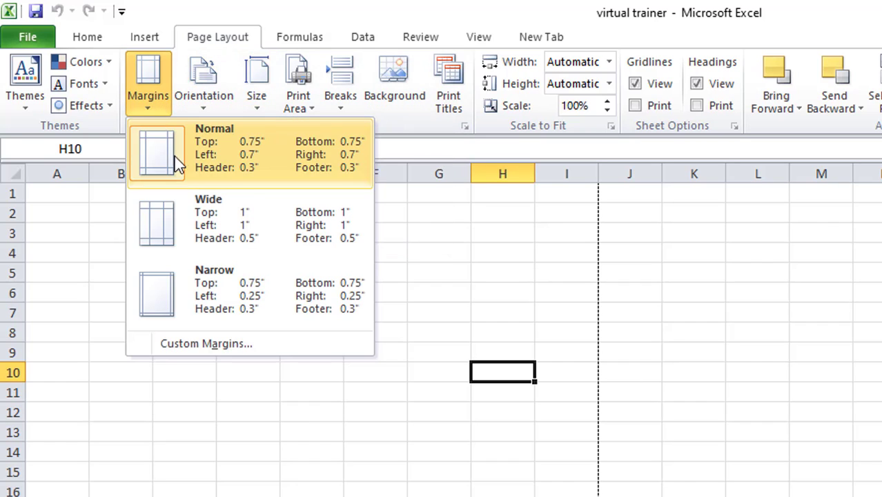
pyautogui.click(206, 108)
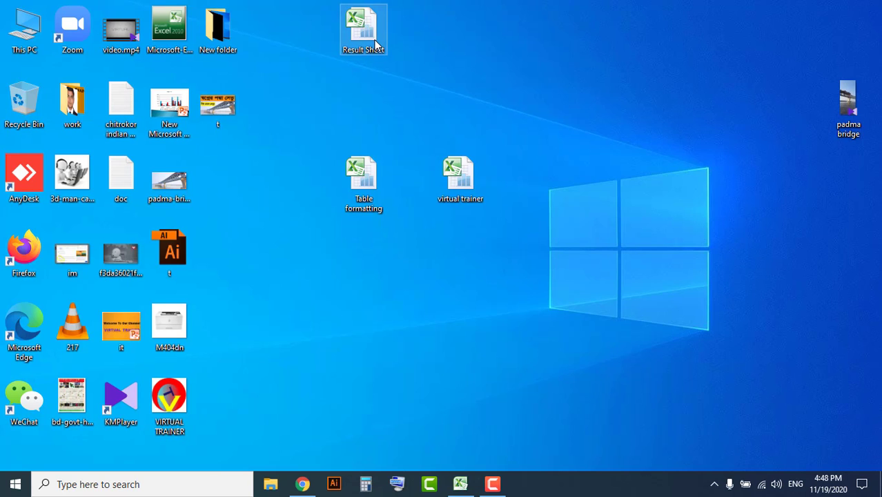
# Open the Result Sheet workbook from the desktop and look at its page orientation options
pyautogui.doubleClick(376, 45)
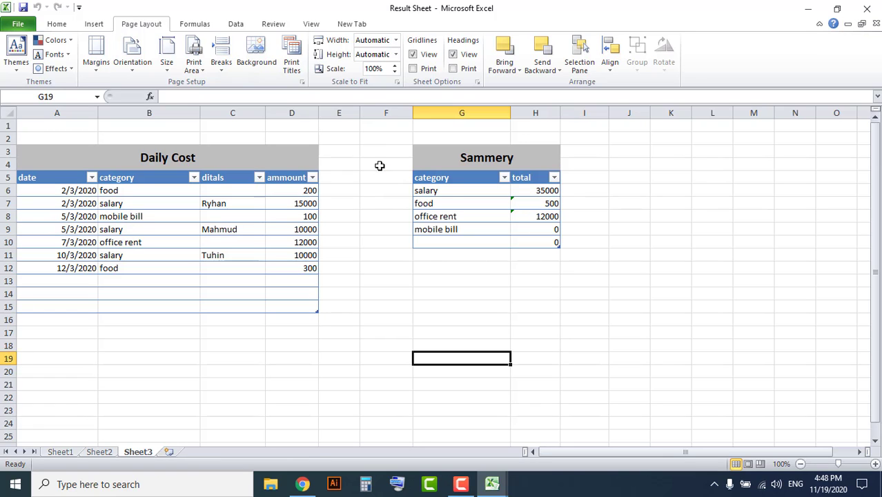
pyautogui.moveTo(78, 128); pyautogui.dragTo(593, 386)
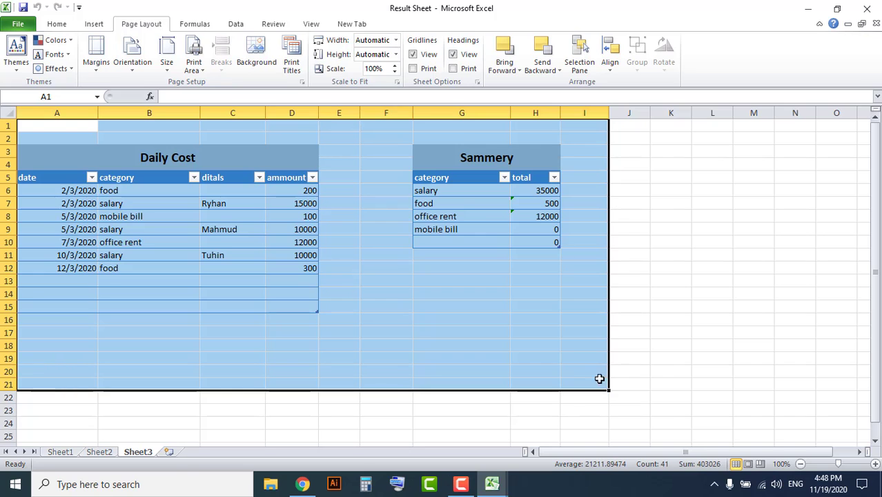
pyautogui.click(564, 367)
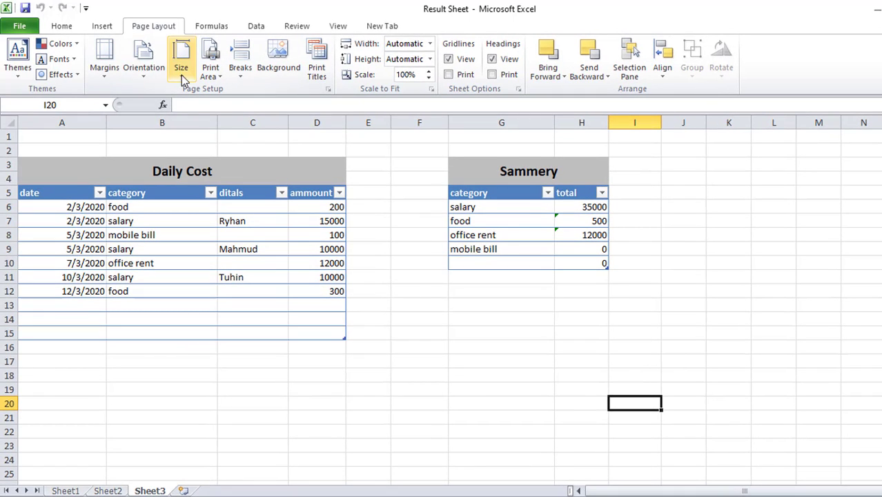
pyautogui.click(146, 78)
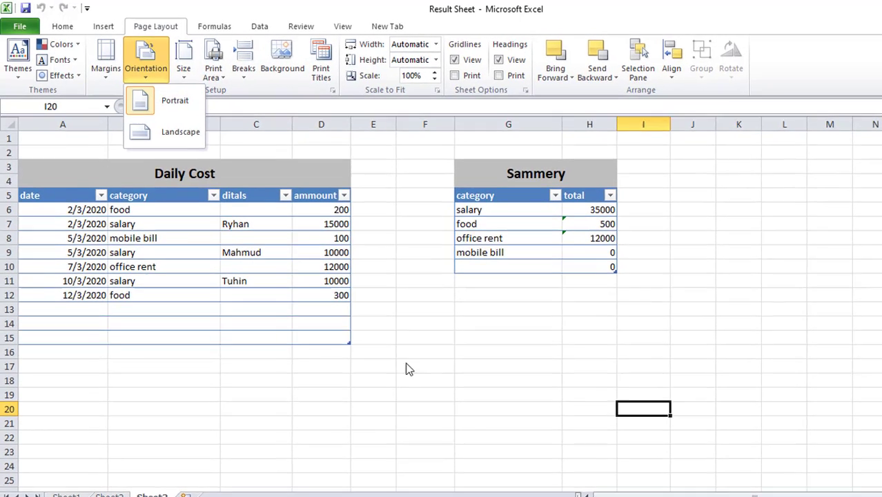
pyautogui.click(400, 360)
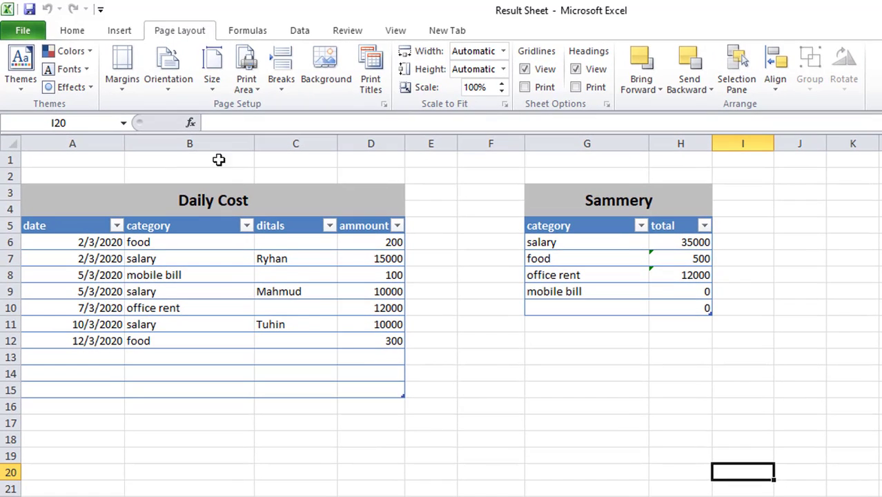
# Check how the Daily Cost sheet prints in portrait orientation, and return to the worksheet
pyautogui.click(22, 31)
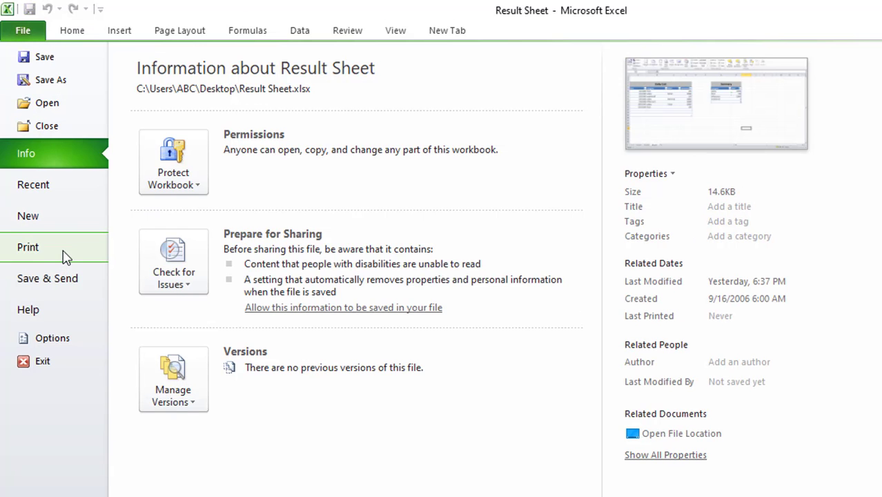
pyautogui.click(31, 249)
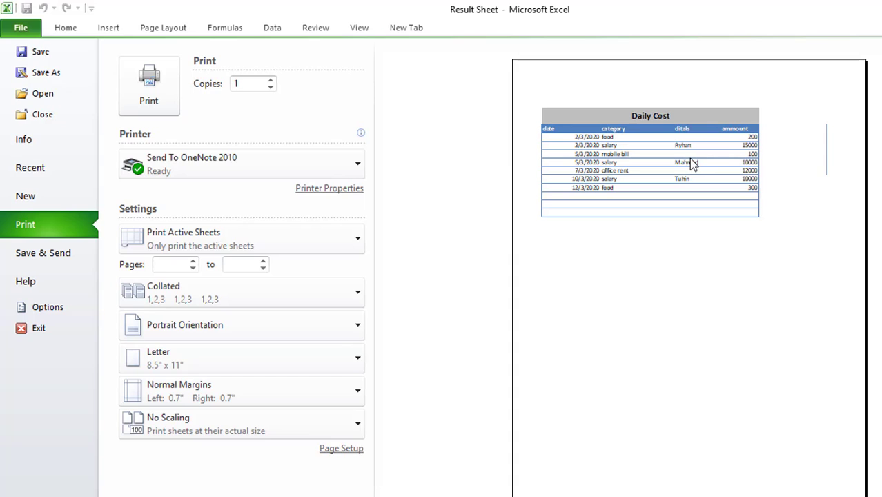
pyautogui.click(66, 29)
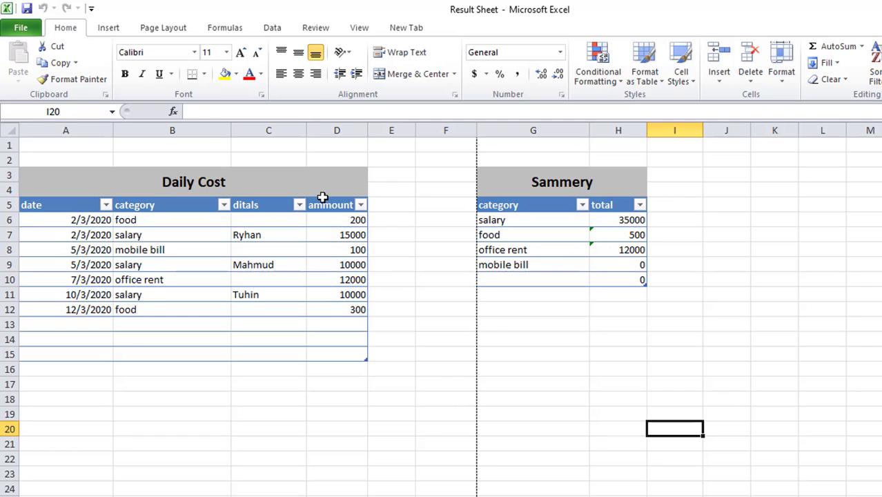
# Set the page orientation of the Daily Cost sheet to Landscape
pyautogui.click(174, 29)
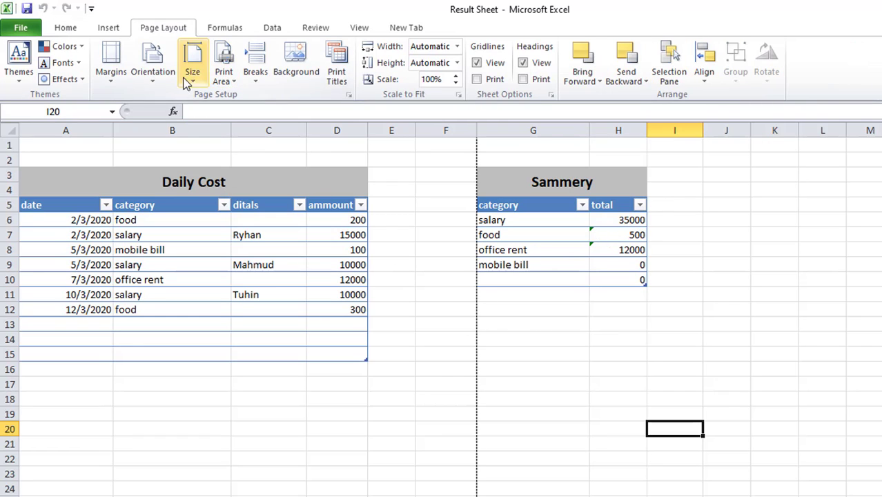
pyautogui.click(155, 76)
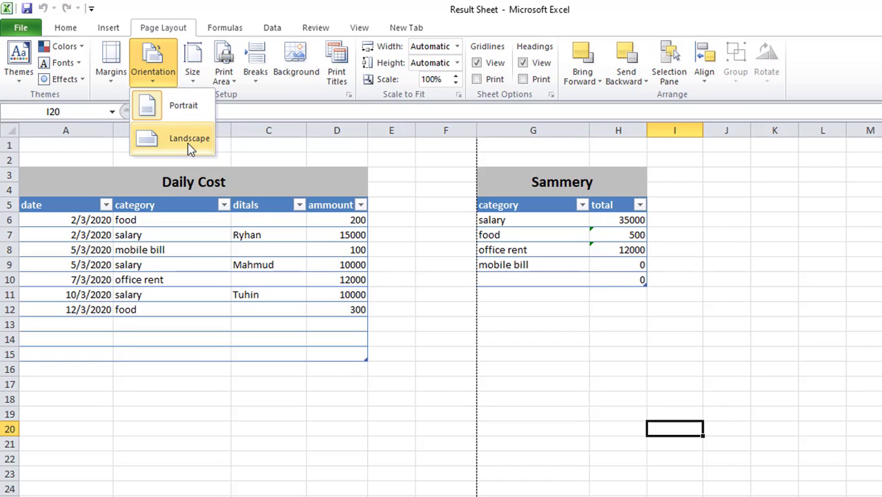
pyautogui.click(435, 333)
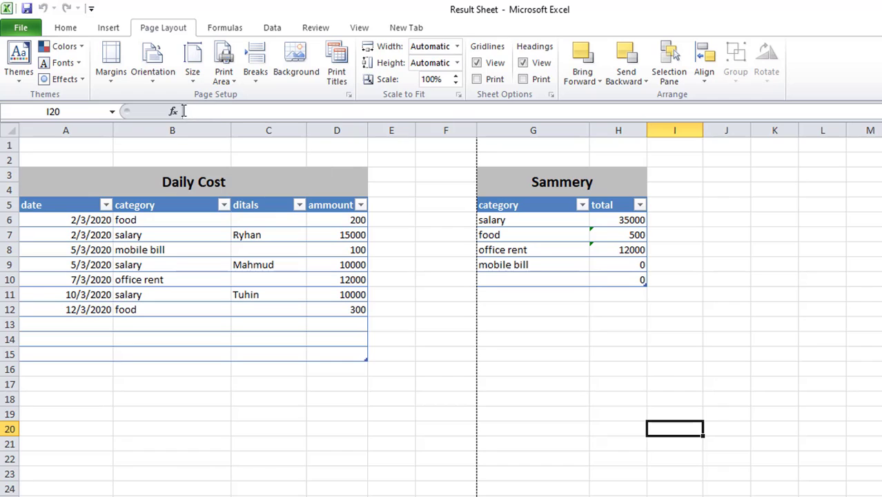
pyautogui.click(151, 73)
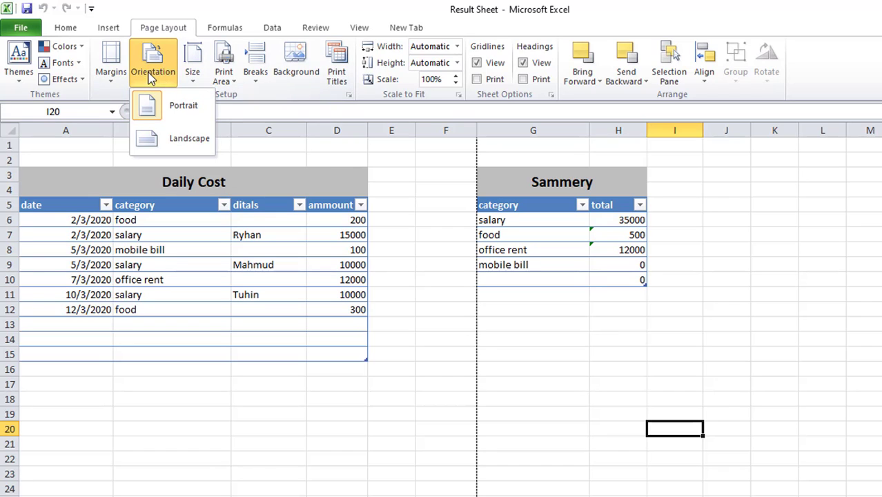
pyautogui.click(187, 142)
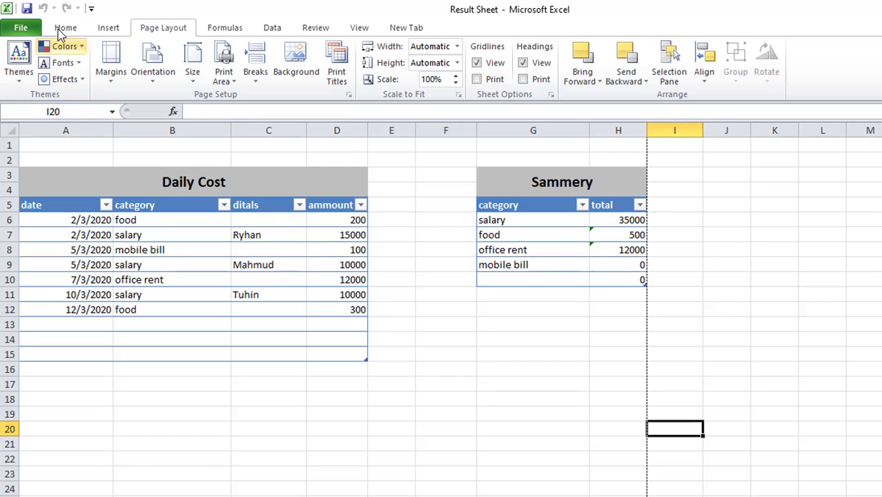
# Preview the printout of the Daily Cost and Sammery tables in landscape, and return to the worksheet
pyautogui.click(20, 33)
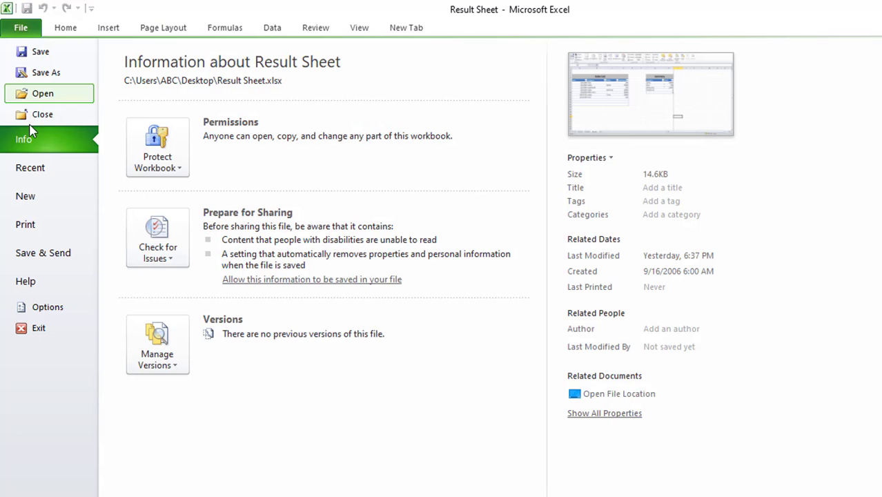
pyautogui.click(33, 227)
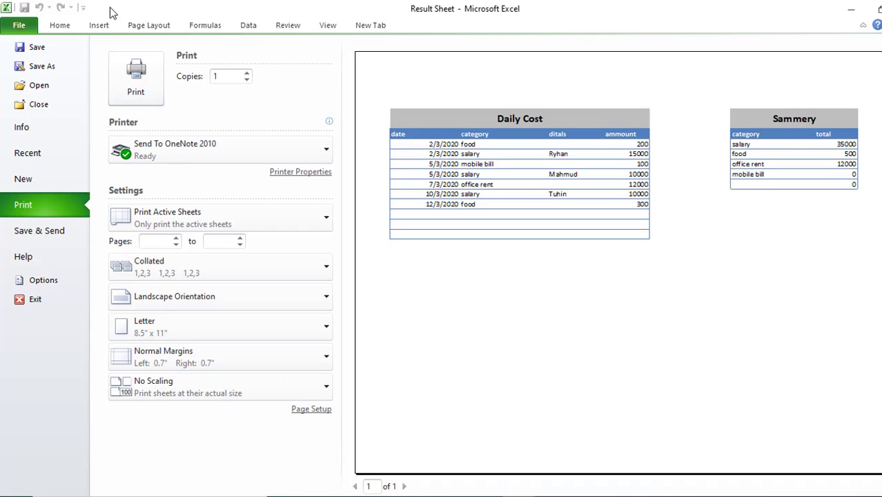
pyautogui.click(59, 25)
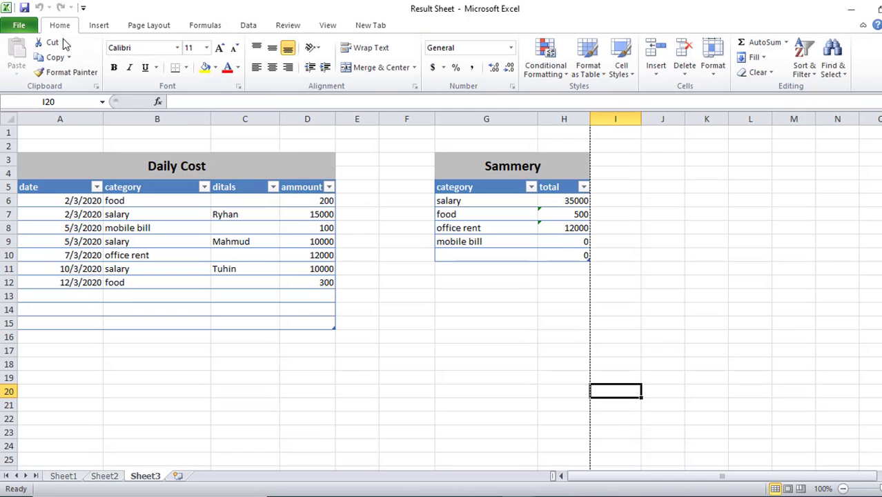
# Set the page orientation of the sheet with the Daily Cost and Sammery tables back to Portrait
pyautogui.click(100, 26)
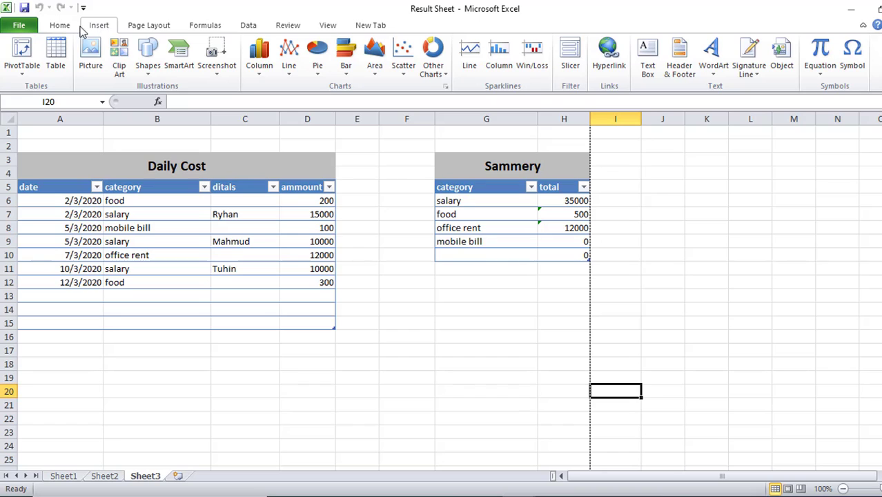
pyautogui.click(155, 26)
pyautogui.moveTo(95, 135); pyautogui.dragTo(556, 380)
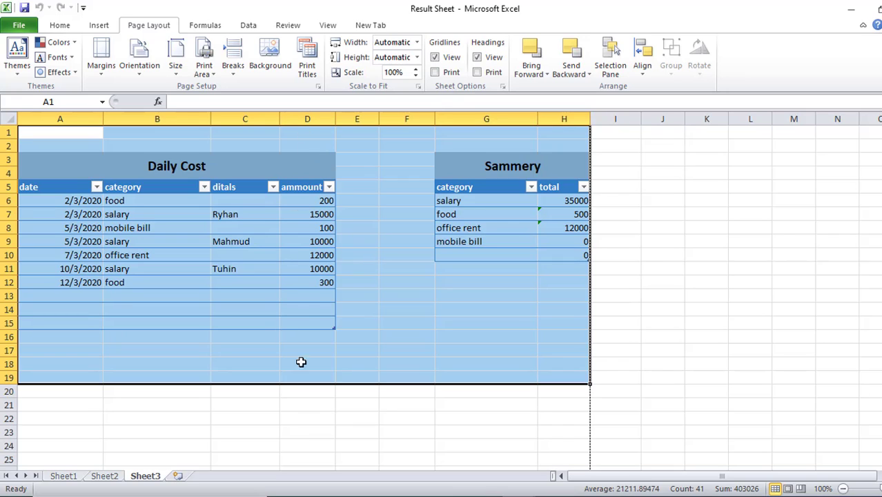
pyautogui.click(146, 74)
pyautogui.click(158, 101)
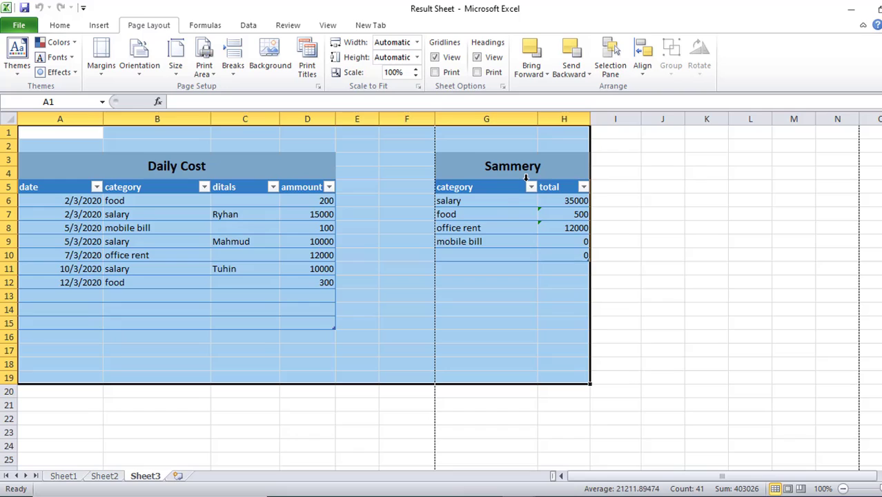
pyautogui.click(487, 211)
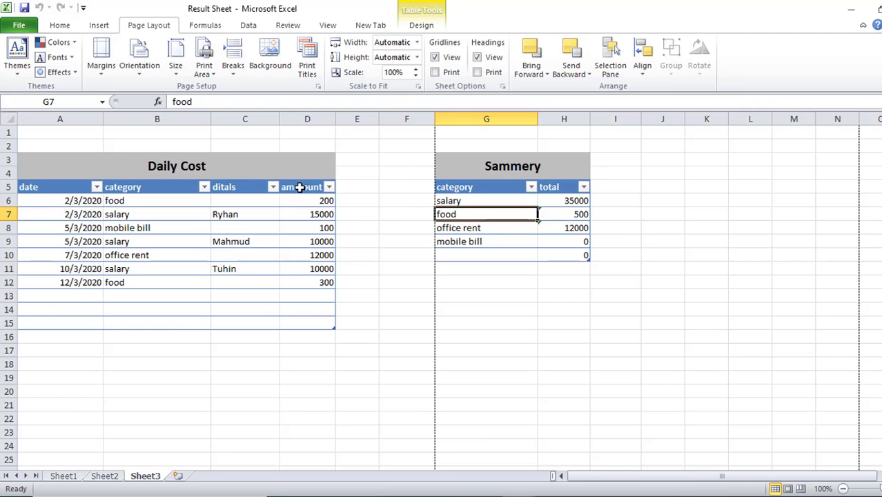
# Set the paper size to A4 and widen column E slightly
pyautogui.click(183, 74)
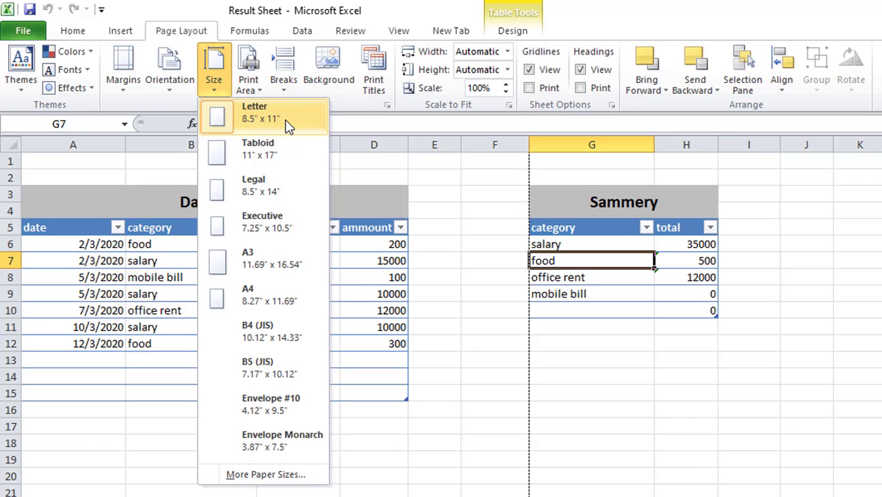
pyautogui.click(252, 303)
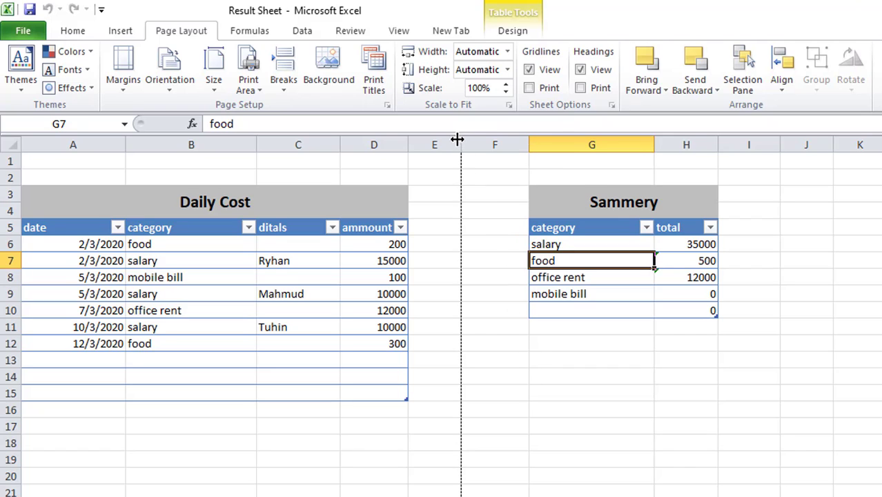
pyautogui.moveTo(460, 145); pyautogui.dragTo(465, 145)
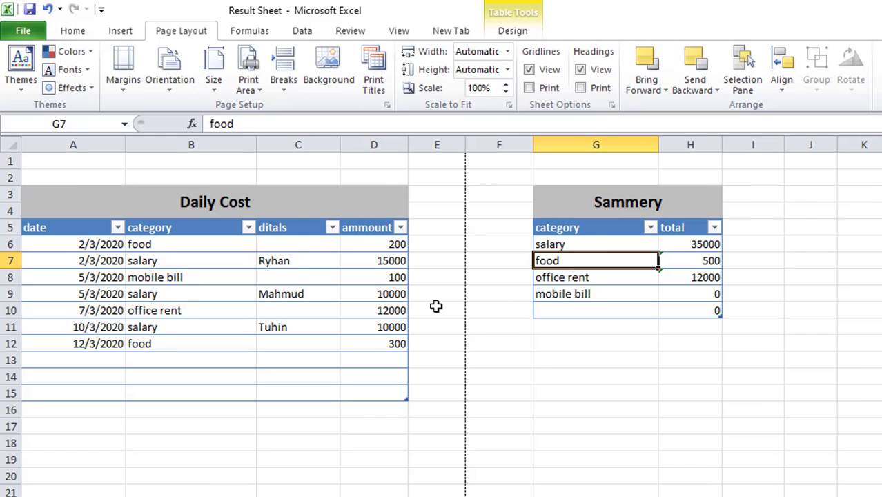
# Examine how the page breaks divide the sheet by zooming out and highlighting the cells of the successive pages
pyautogui.scroll(-1, 436, 305)
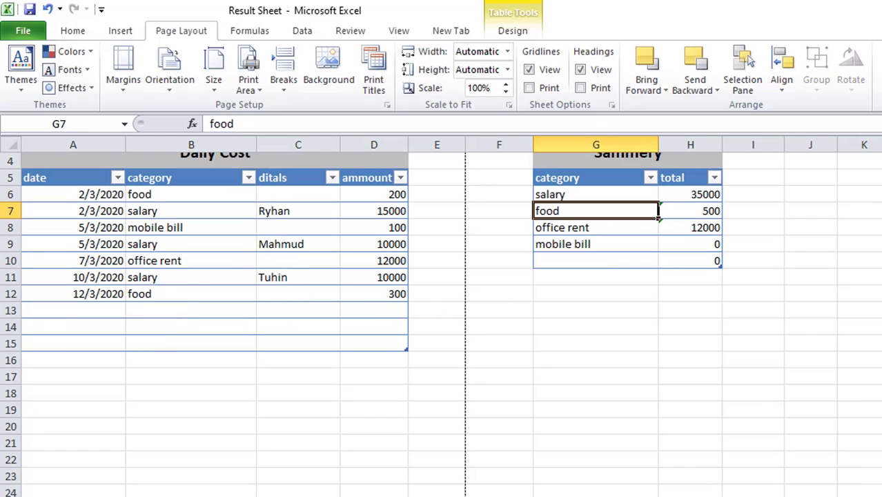
pyautogui.scroll(-5, 441, 316)
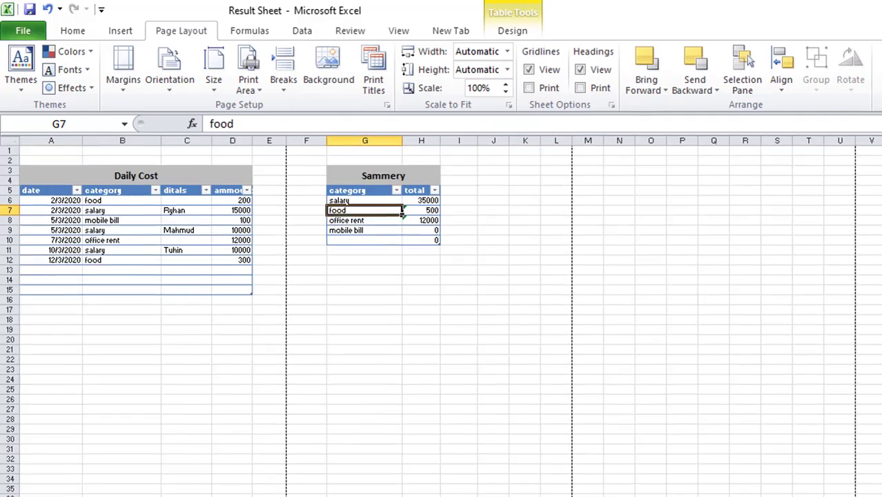
pyautogui.scroll(-1, 440, 316)
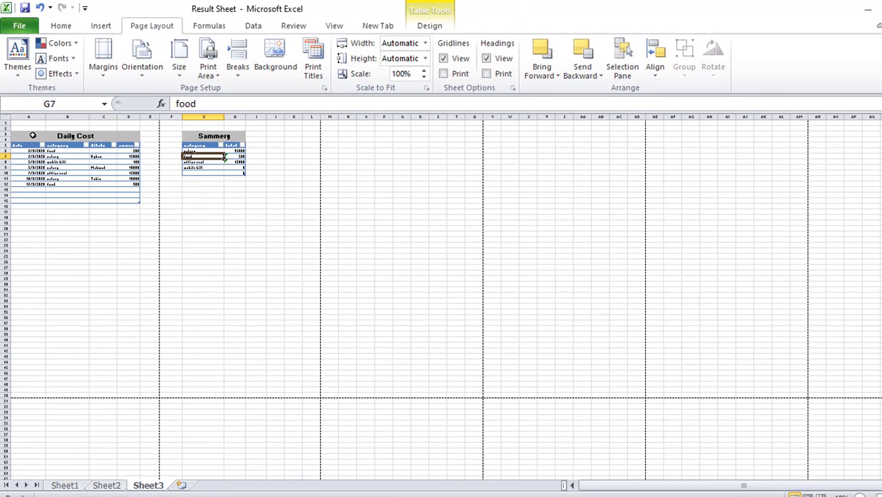
pyautogui.moveTo(20, 123); pyautogui.dragTo(154, 386)
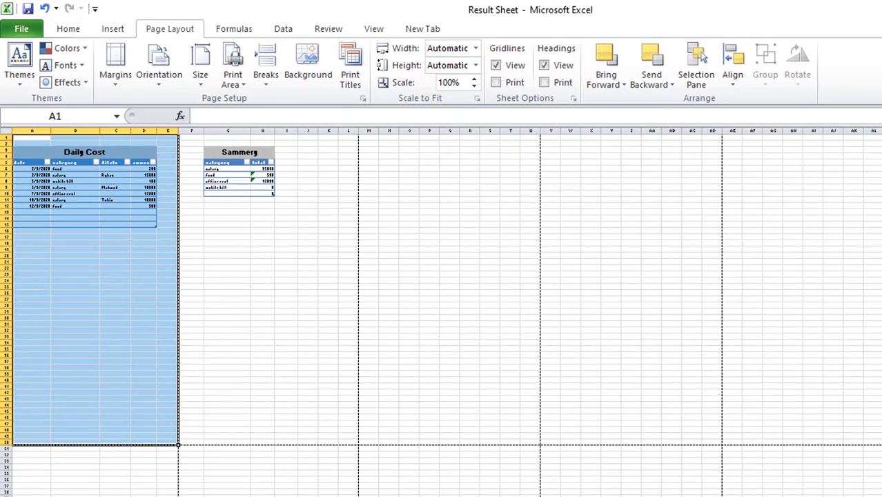
pyautogui.scroll(3, 234, 252)
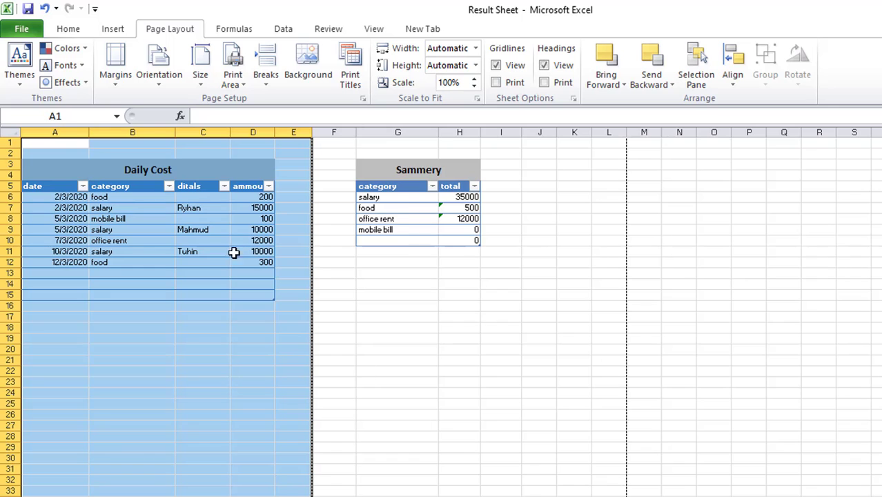
pyautogui.moveTo(331, 143); pyautogui.dragTo(613, 496)
pyautogui.scroll(5, 660, 271)
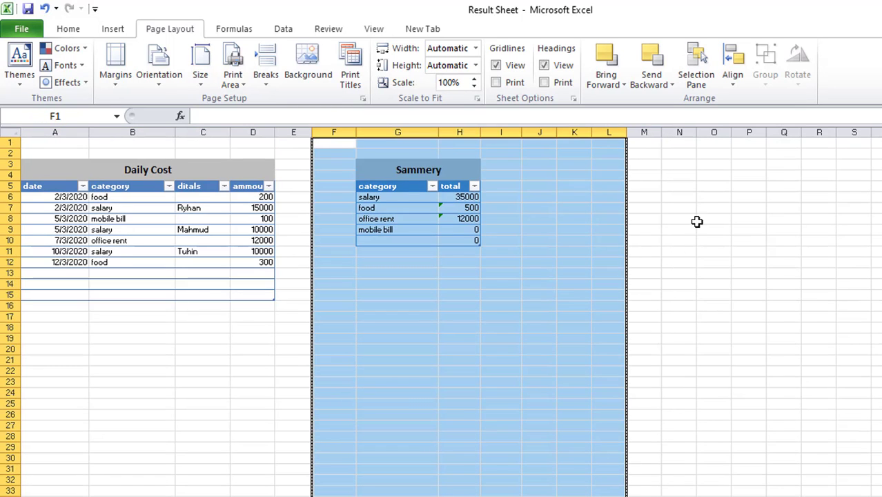
pyautogui.moveTo(679, 154); pyautogui.dragTo(794, 495)
pyautogui.scroll(3, 176, 309)
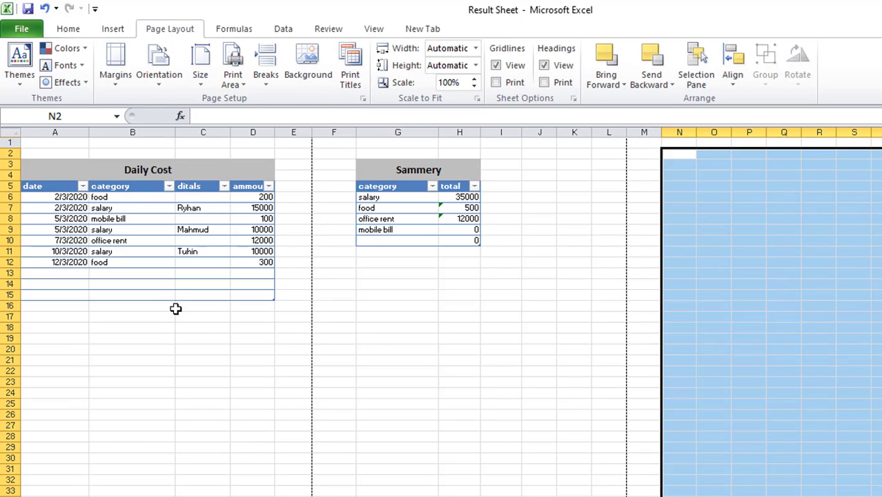
pyautogui.click(180, 315)
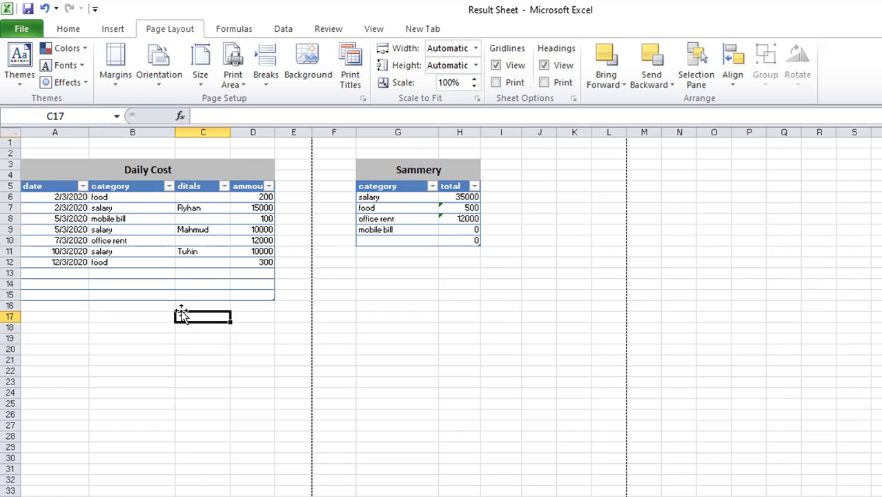
pyautogui.click(249, 341)
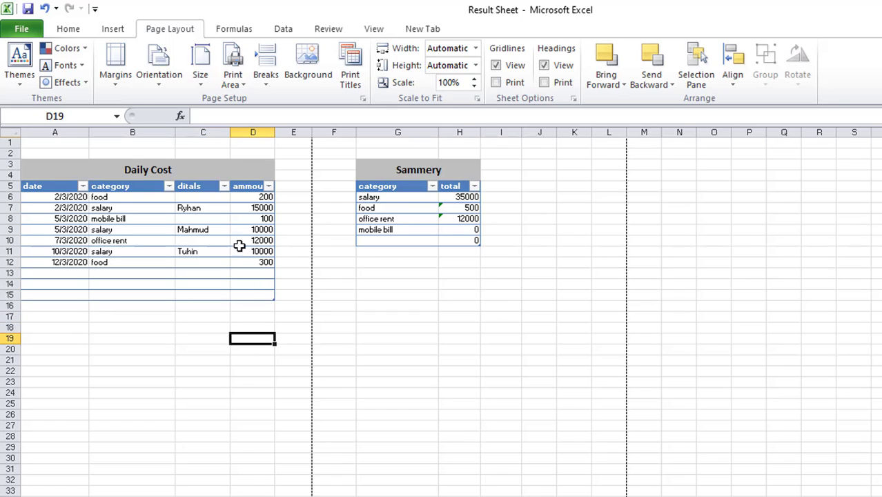
# Highlight the Daily Cost title area in A2:D4 and reapply the Portrait orientation to the sheet
pyautogui.click(81, 149)
pyautogui.moveTo(81, 150); pyautogui.dragTo(252, 176)
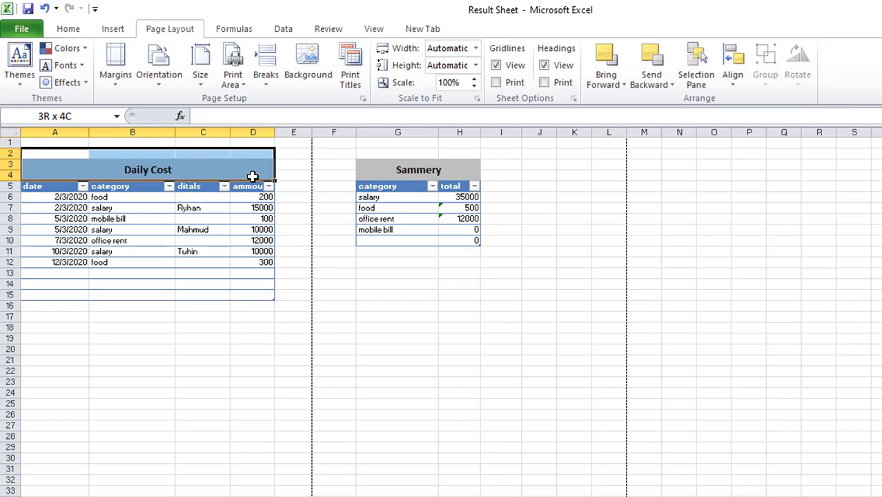
pyautogui.click(172, 88)
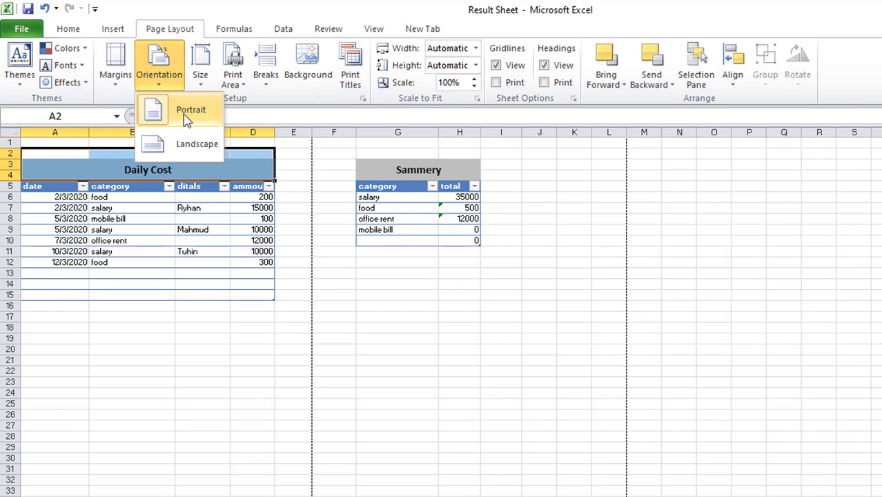
pyautogui.click(184, 114)
pyautogui.click(198, 380)
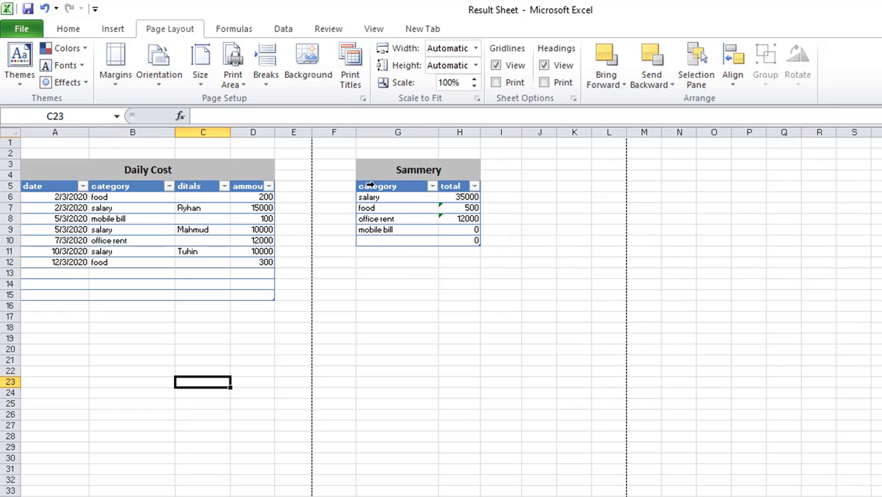
# Inspect the Sammery table's page area, preview the A4 portrait printout, and return to the worksheet
pyautogui.moveTo(345, 151); pyautogui.dragTo(502, 250)
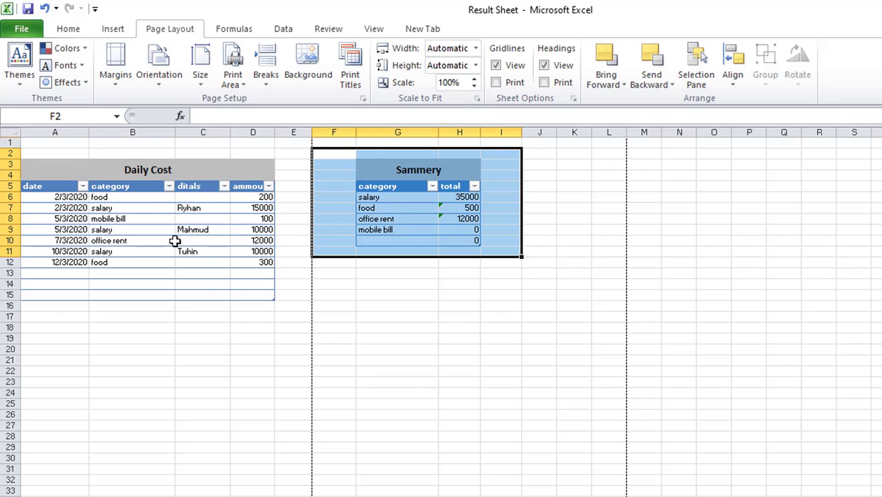
pyautogui.moveTo(248, 348); pyautogui.dragTo(247, 338)
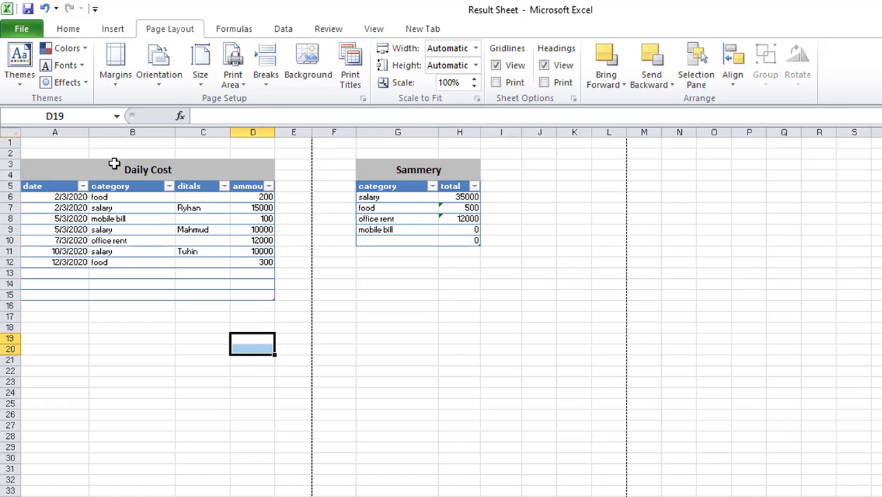
pyautogui.click(47, 209)
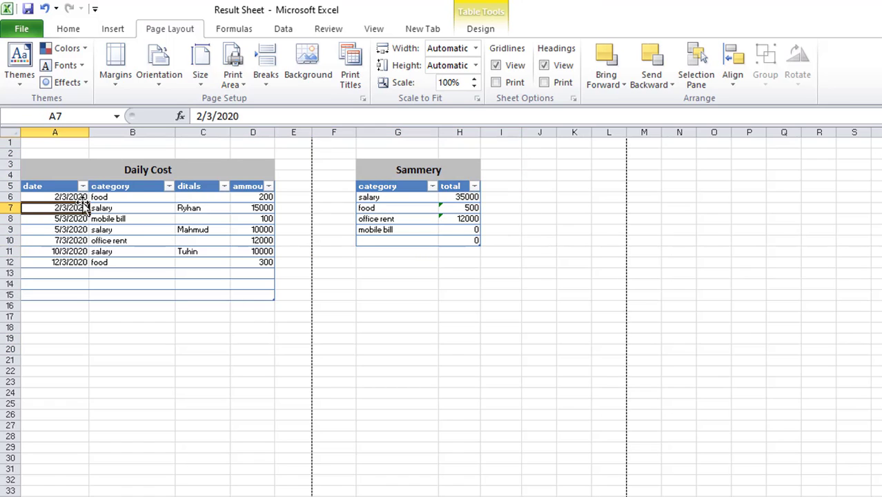
pyautogui.hotkey('ctrl', 'p')
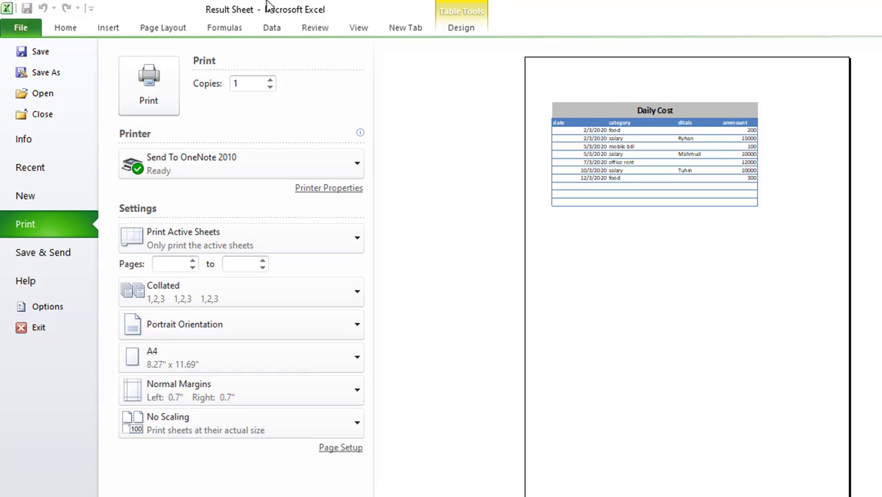
pyautogui.click(72, 30)
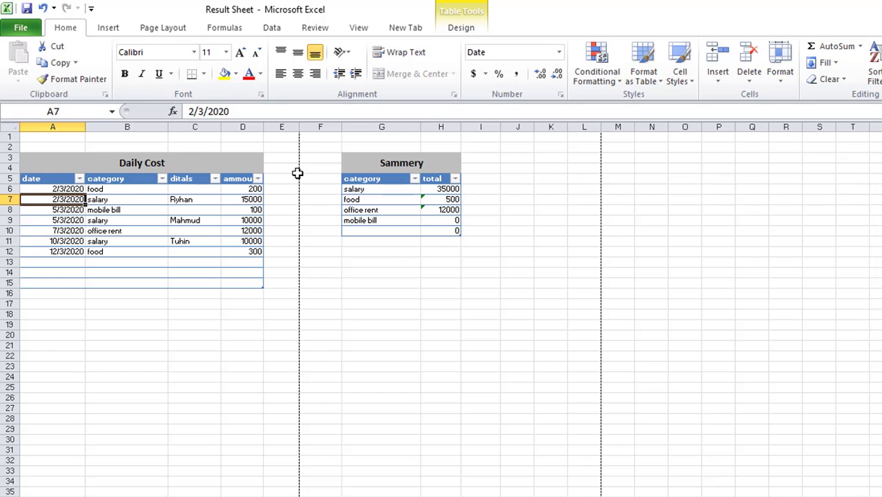
# Highlight the first page's cells across columns A to E and choose Portrait as the page orientation again
pyautogui.click(282, 137)
pyautogui.moveTo(258, 143); pyautogui.dragTo(60, 483)
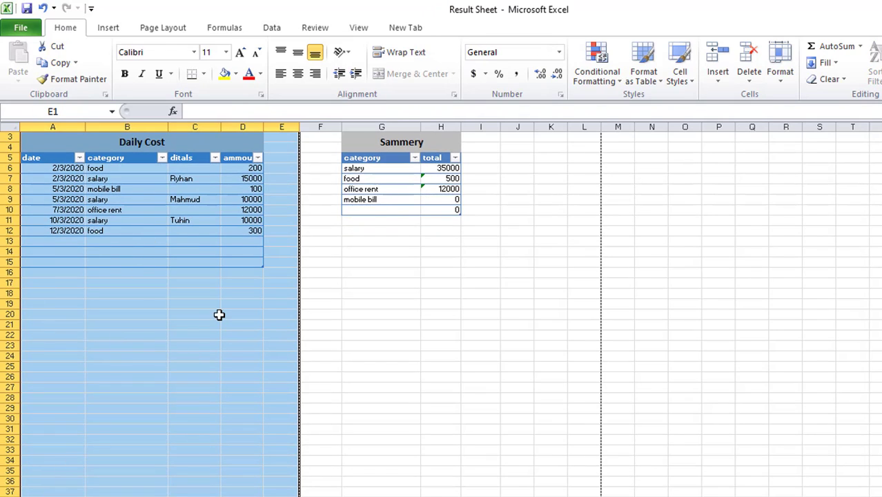
pyautogui.scroll(1, 228, 313)
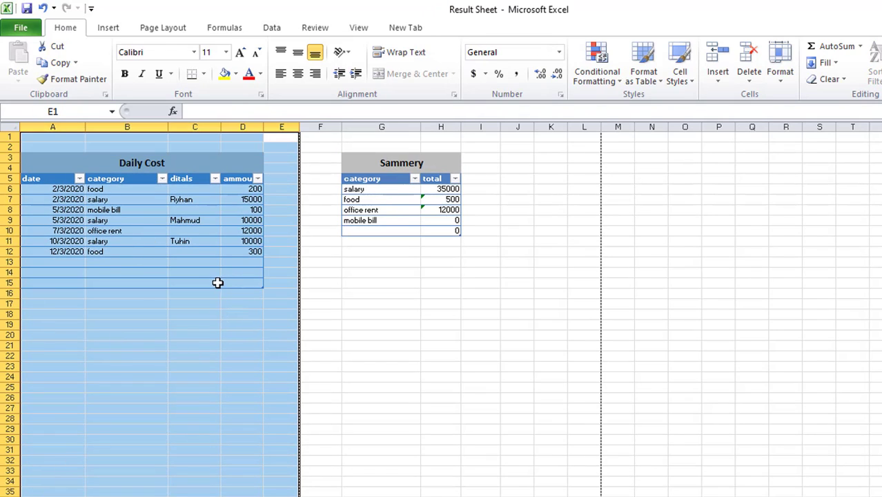
pyautogui.click(178, 28)
pyautogui.click(152, 78)
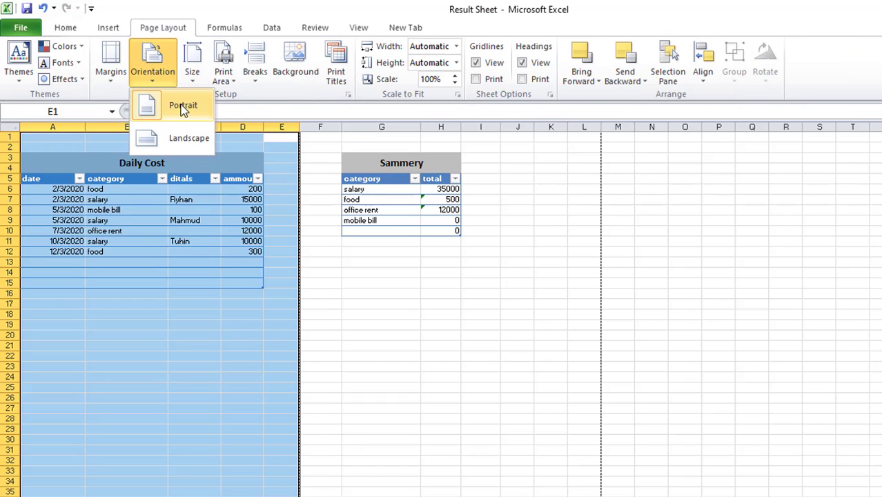
pyautogui.click(184, 107)
# Highlight the Sammery table and the area spanning both tables to compare them with the page breaks
pyautogui.moveTo(504, 162); pyautogui.dragTo(380, 239)
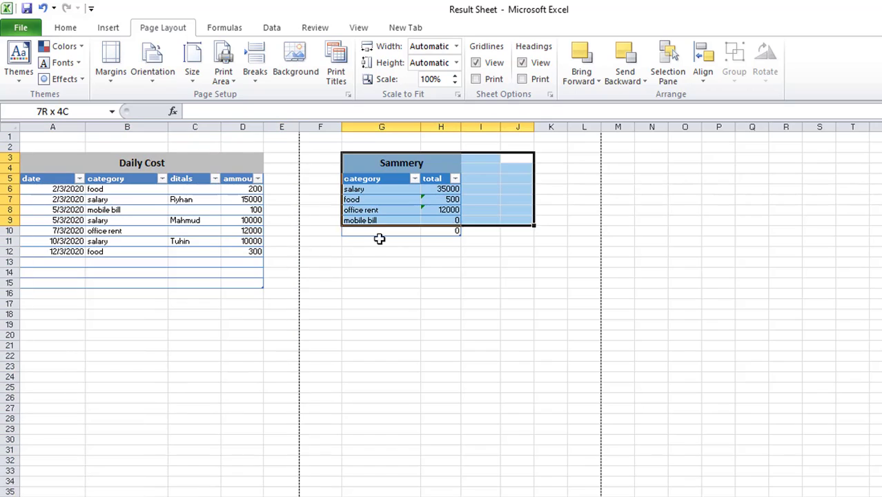
pyautogui.click(441, 345)
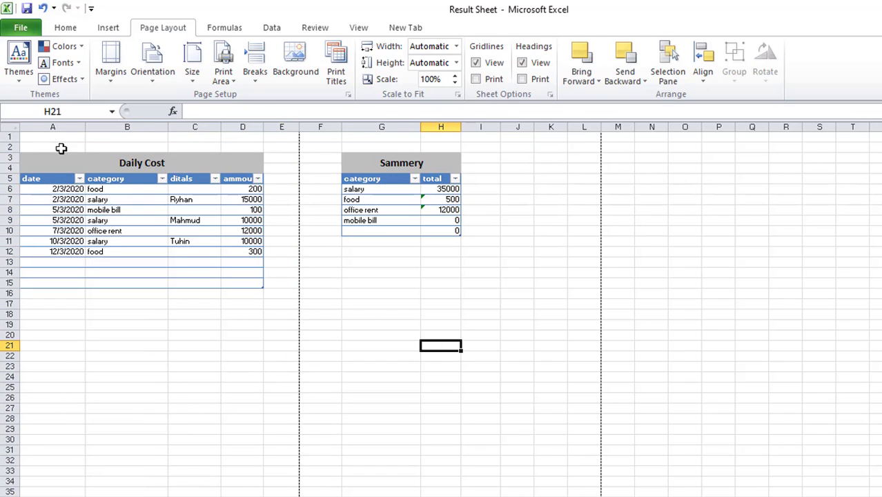
pyautogui.moveTo(27, 133); pyautogui.dragTo(593, 363)
pyautogui.click(521, 314)
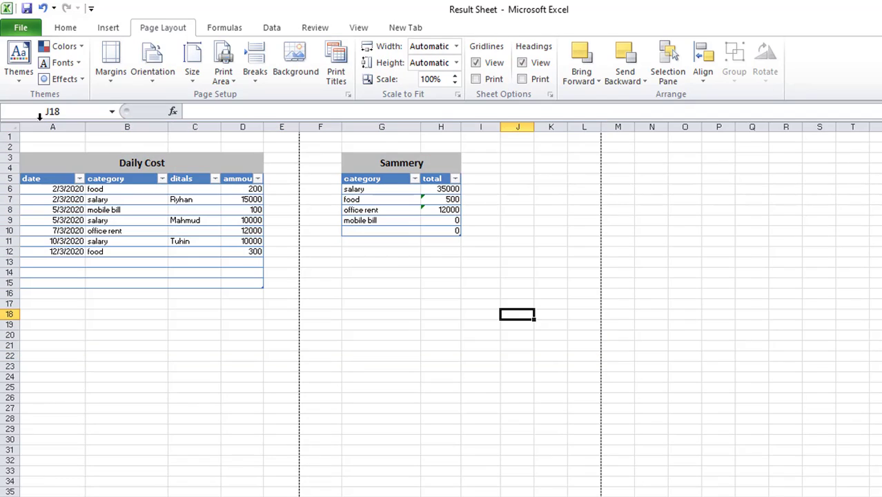
# Select A1:H24 covering both tables and set the print range to Print Selection
pyautogui.moveTo(28, 135); pyautogui.dragTo(410, 381)
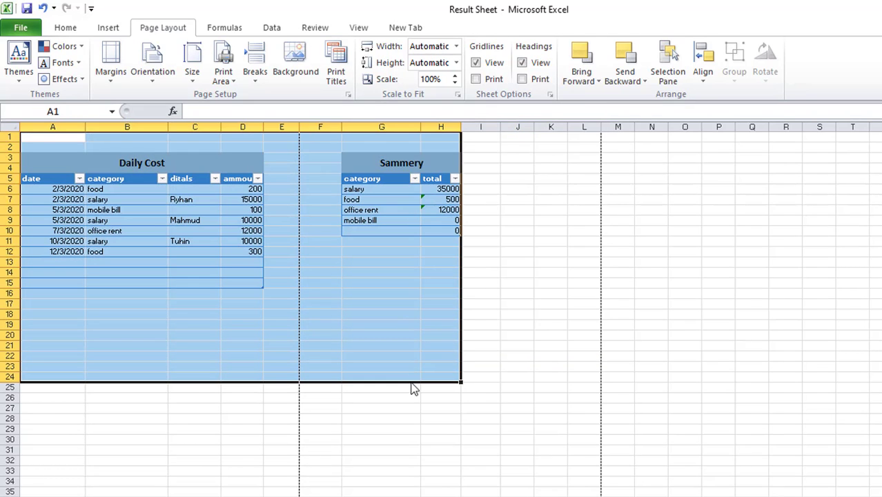
pyautogui.click(28, 31)
pyautogui.click(33, 225)
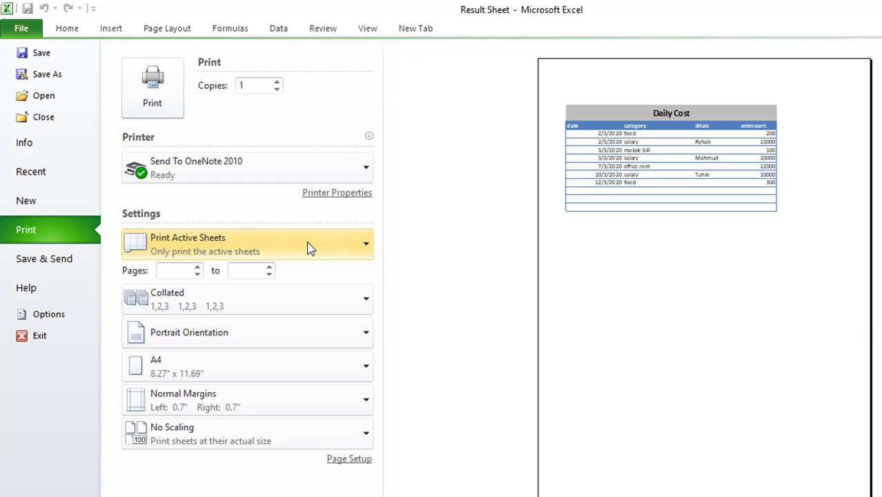
pyautogui.click(338, 250)
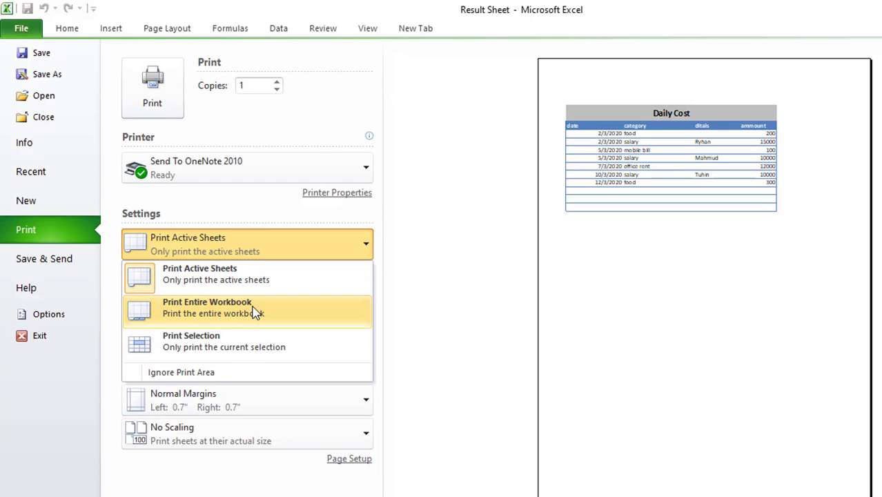
pyautogui.click(224, 352)
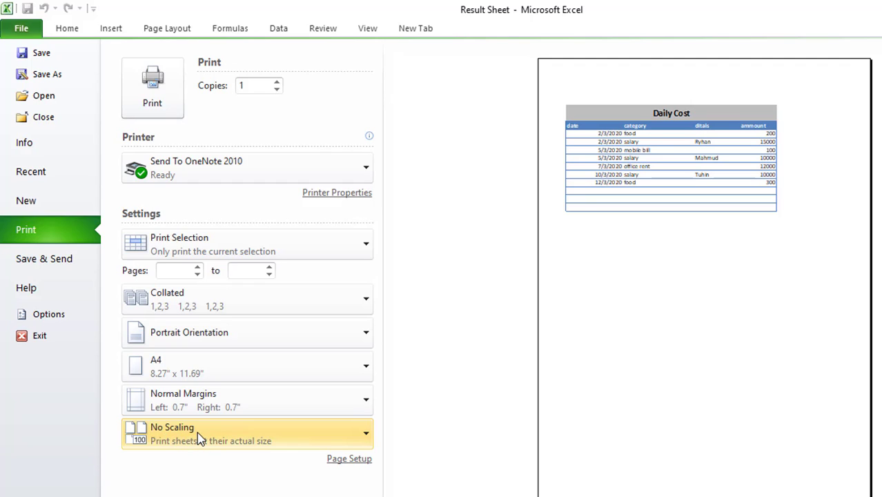
# Set the print scaling to Fit Sheet on One Page and return to the worksheet at cell A1
pyautogui.click(254, 442)
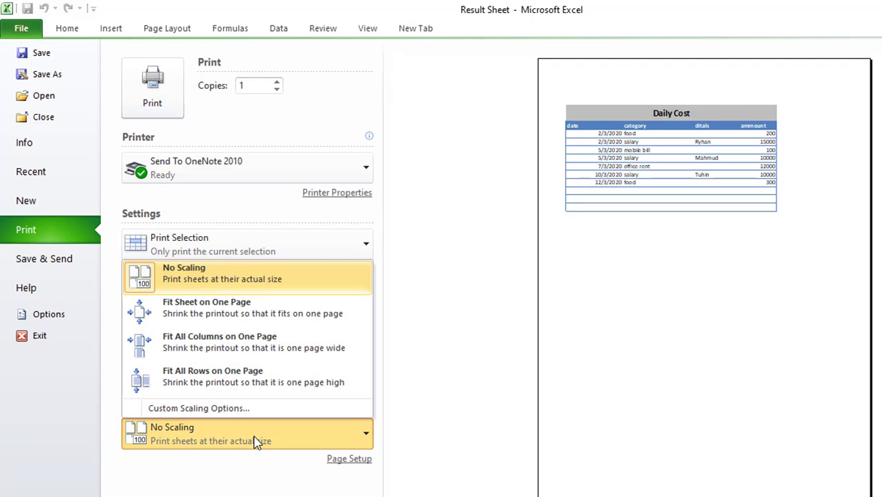
pyautogui.click(263, 310)
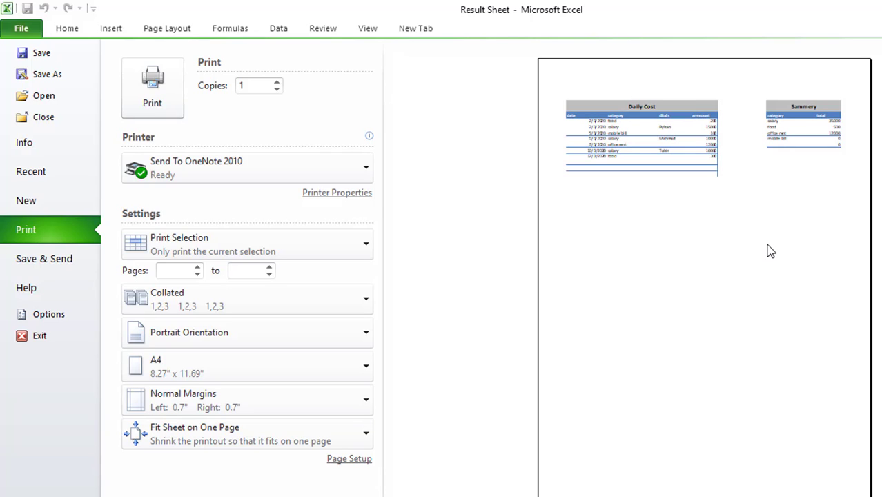
pyautogui.click(66, 29)
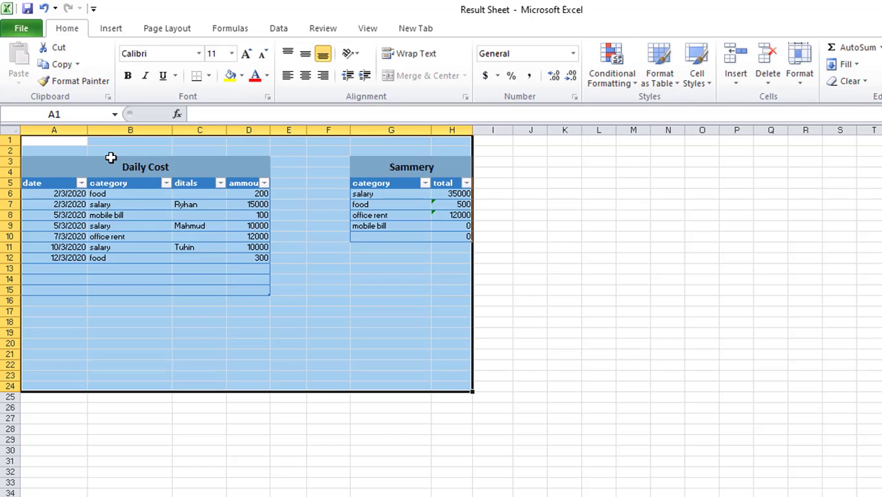
pyautogui.click(84, 142)
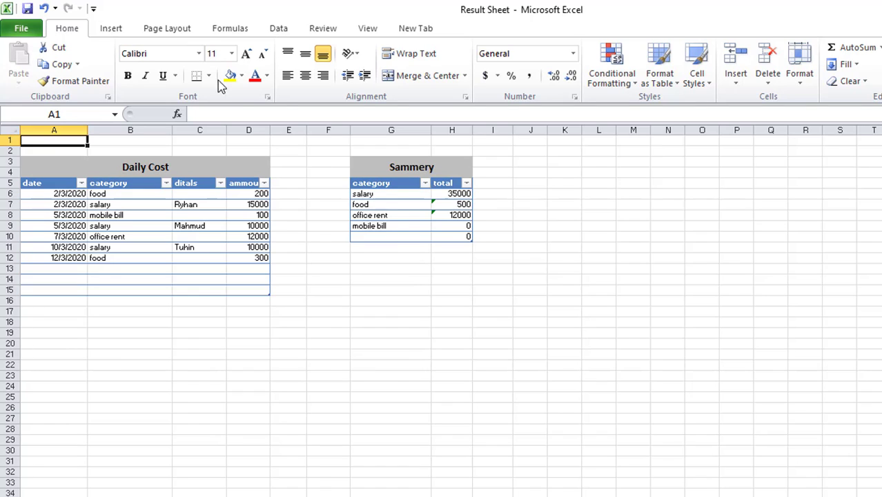
# Insert the Microsoft Excel 2010 picture from the Desktop as the sheet background
pyautogui.click(170, 32)
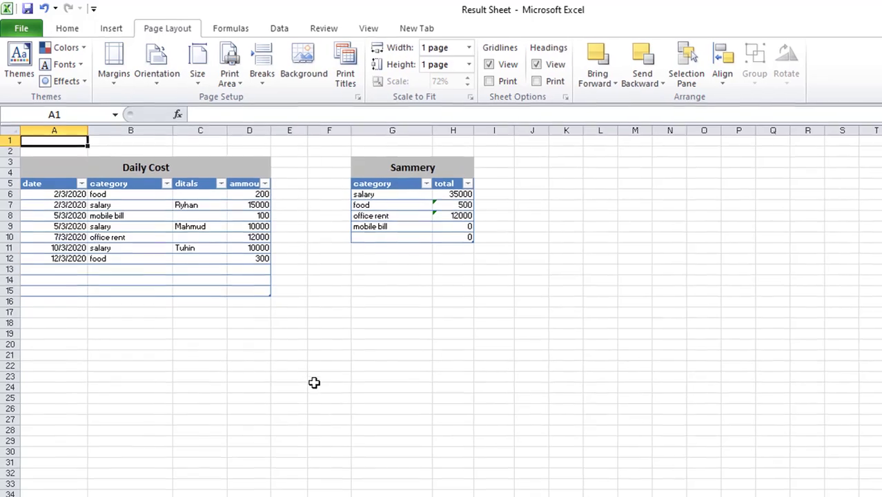
pyautogui.click(319, 385)
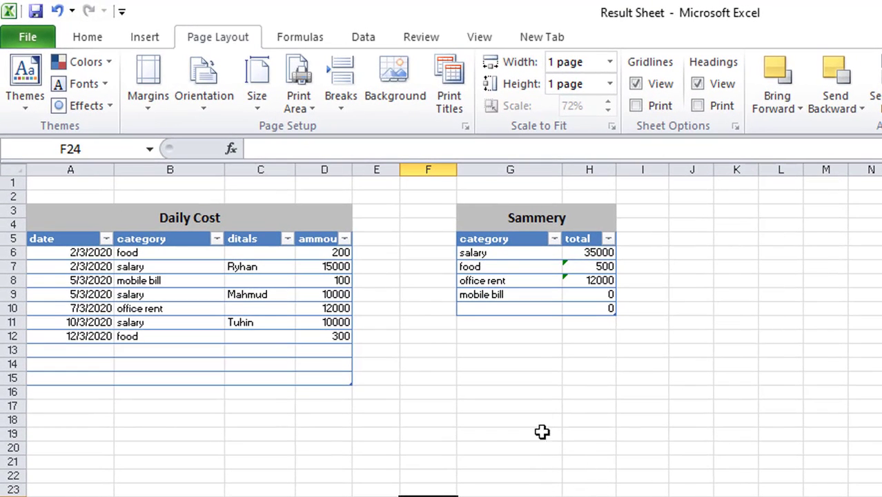
pyautogui.click(409, 102)
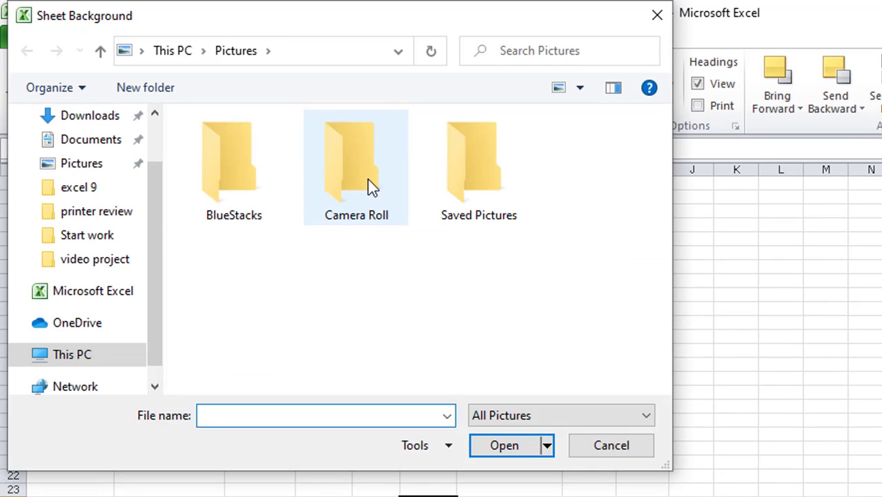
pyautogui.click(80, 121)
pyautogui.click(93, 146)
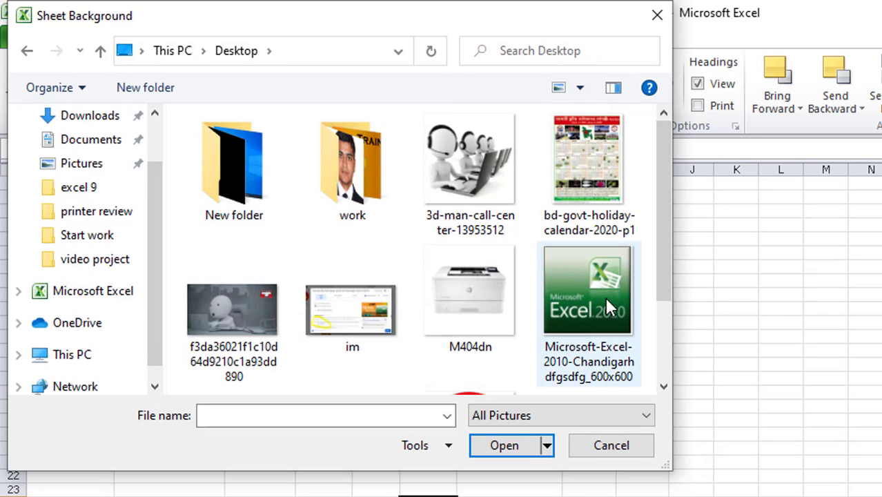
pyautogui.click(582, 295)
pyautogui.click(506, 448)
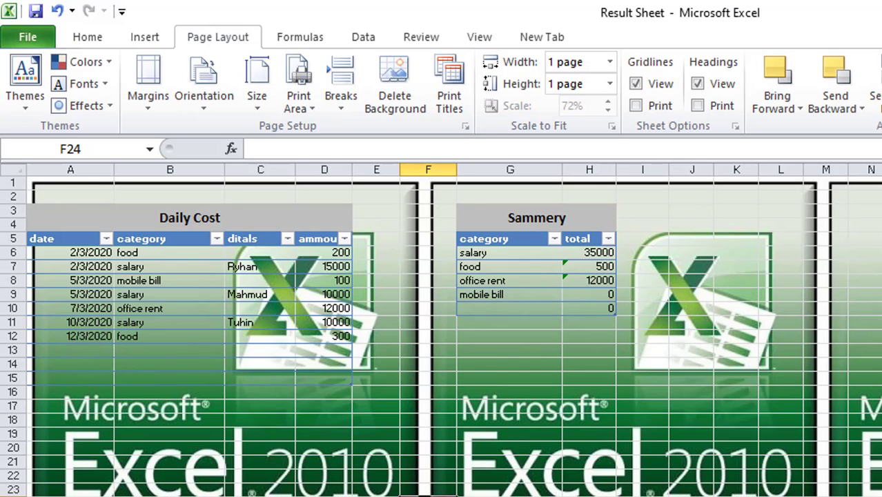
# Look over the tiled background behind both tables and delete the sheet background
pyautogui.scroll(-6, 526, 469)
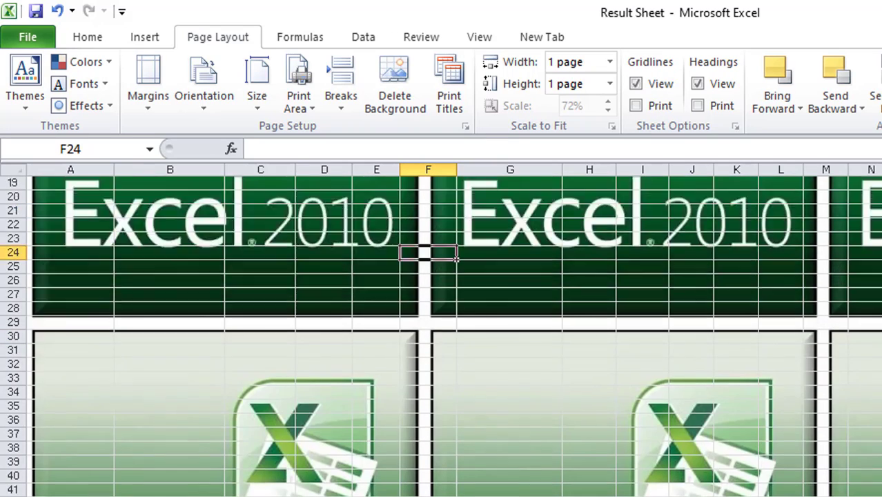
pyautogui.scroll(6, 526, 470)
pyautogui.moveTo(91, 257); pyautogui.dragTo(336, 322)
pyautogui.click(608, 320)
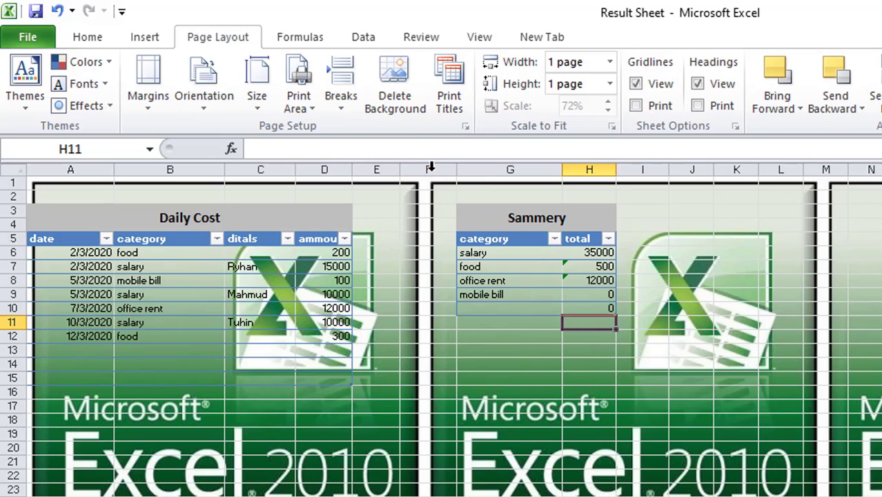
pyautogui.click(402, 94)
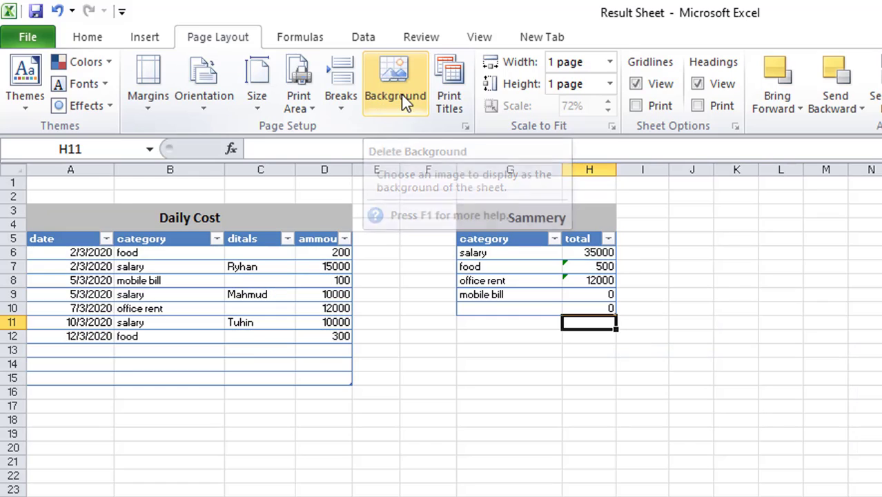
pyautogui.click(419, 452)
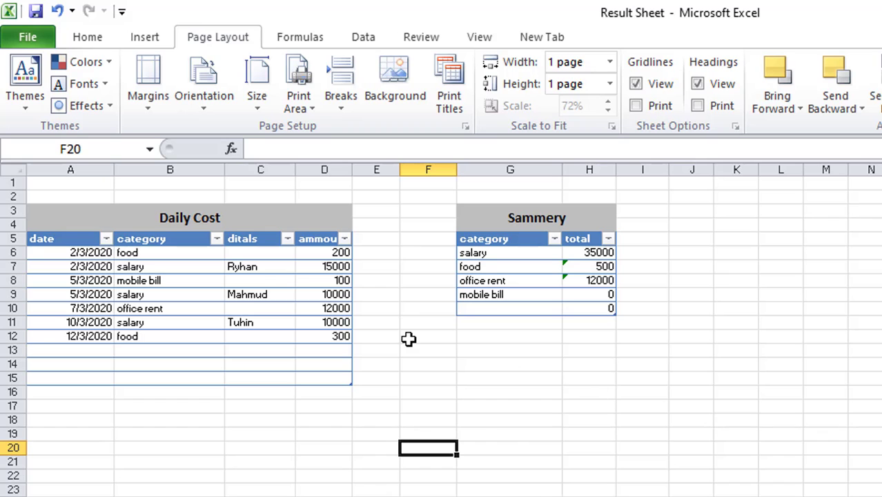
# Save the sheet to the Desktop as a PDF named "pdf format" and choose Microsoft Edge to open it
pyautogui.click(31, 37)
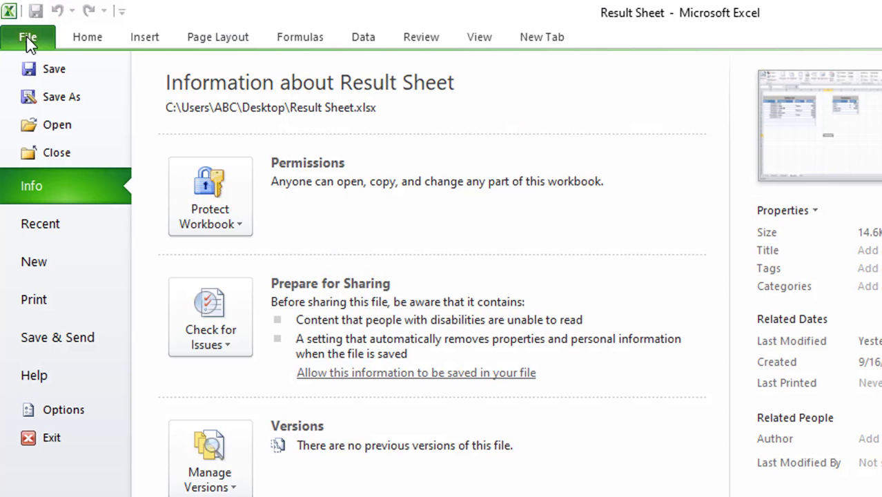
pyautogui.click(56, 96)
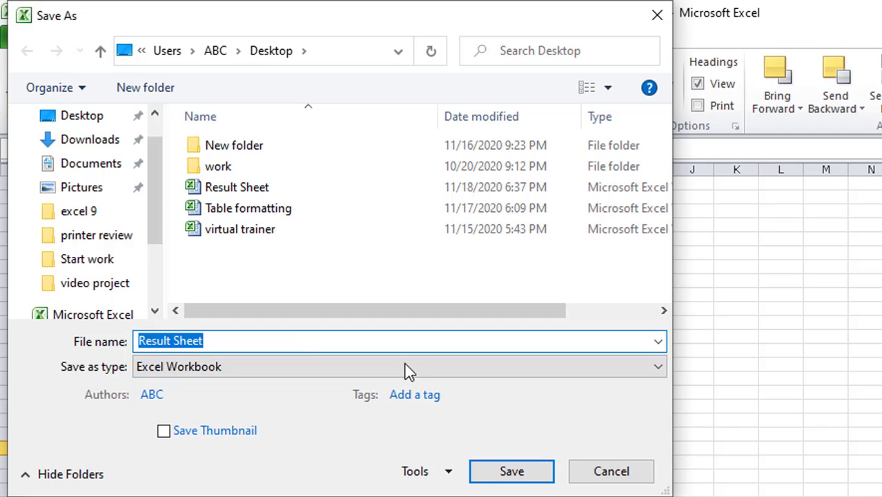
pyautogui.click(230, 208)
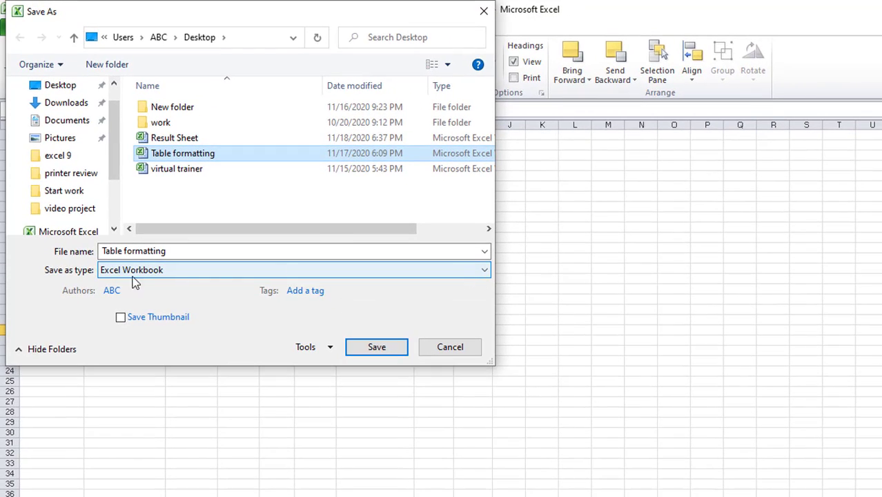
pyautogui.click(486, 272)
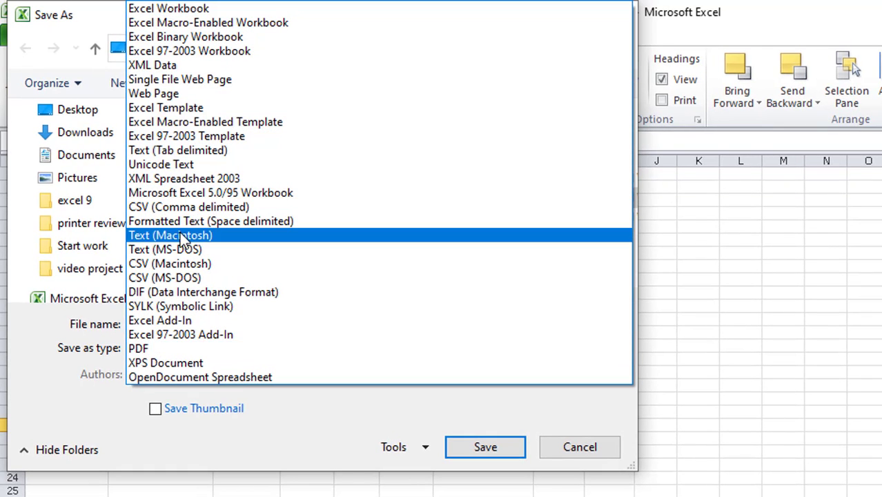
pyautogui.click(158, 351)
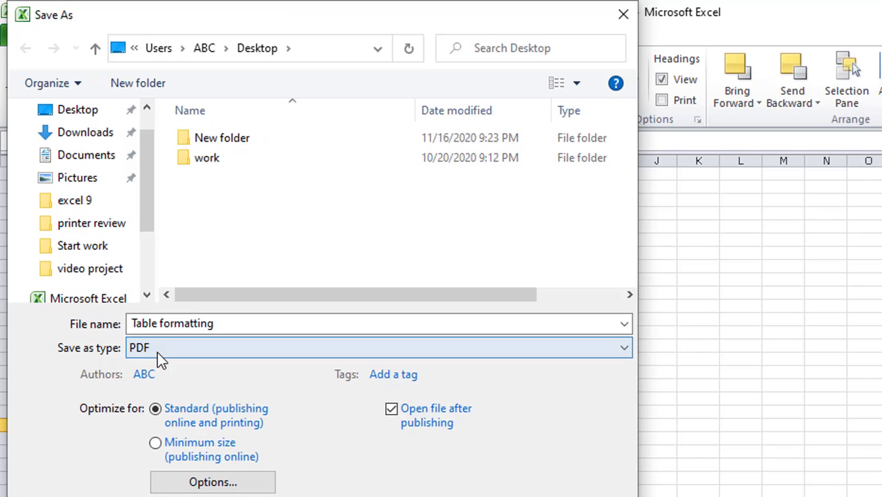
pyautogui.click(77, 110)
pyautogui.click(218, 325)
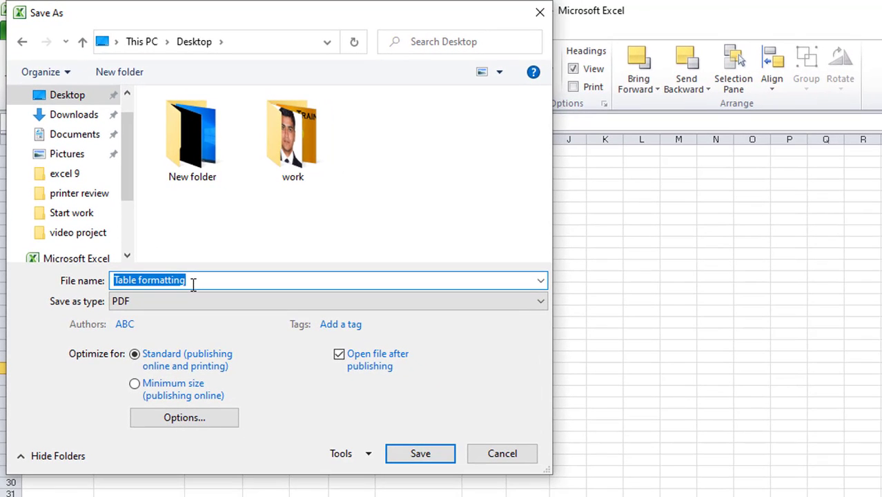
pyautogui.write('pdf')
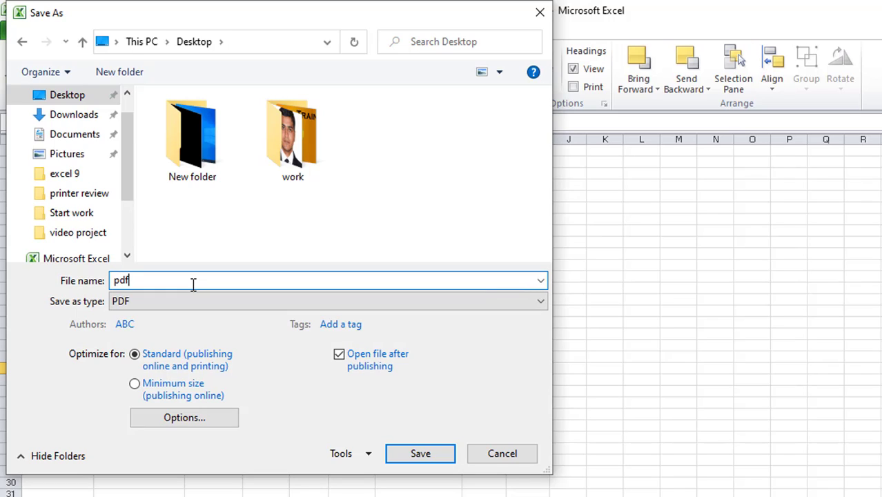
pyautogui.write(' format')
pyautogui.click(418, 453)
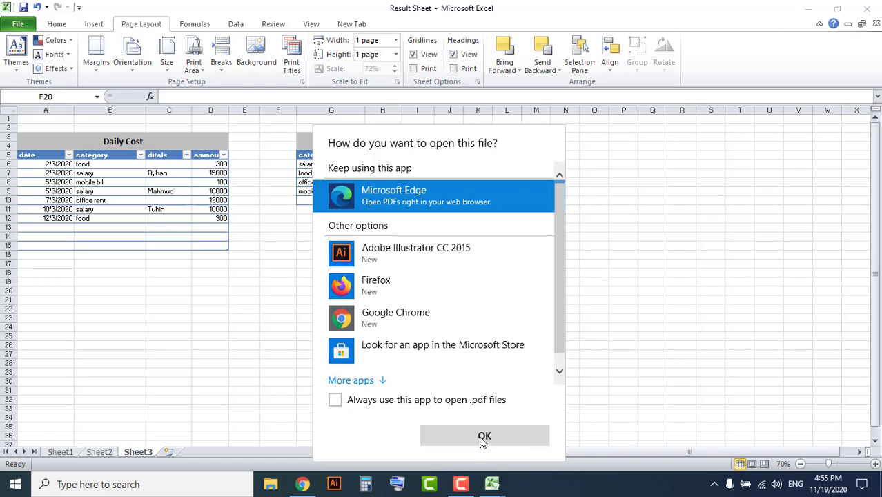
pyautogui.click(484, 436)
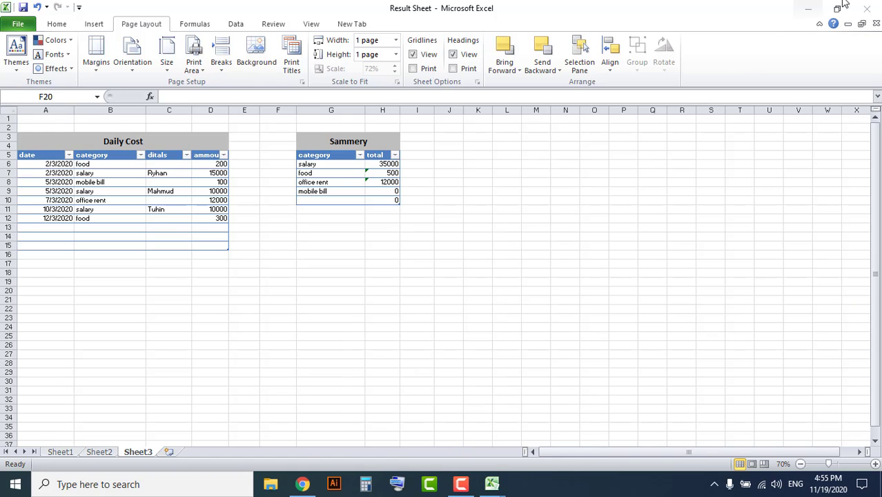
# Switch to the desktop and open the "pdf format" file with Google Chrome
pyautogui.click(807, 8)
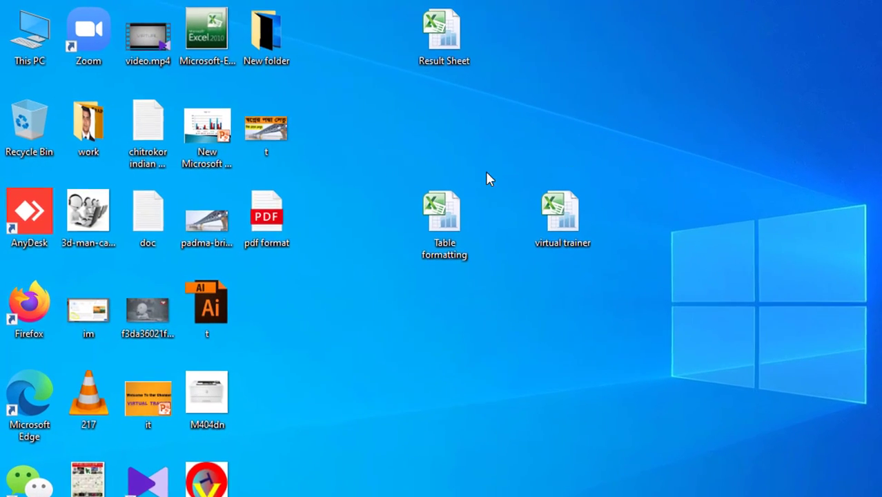
pyautogui.rightClick(286, 234)
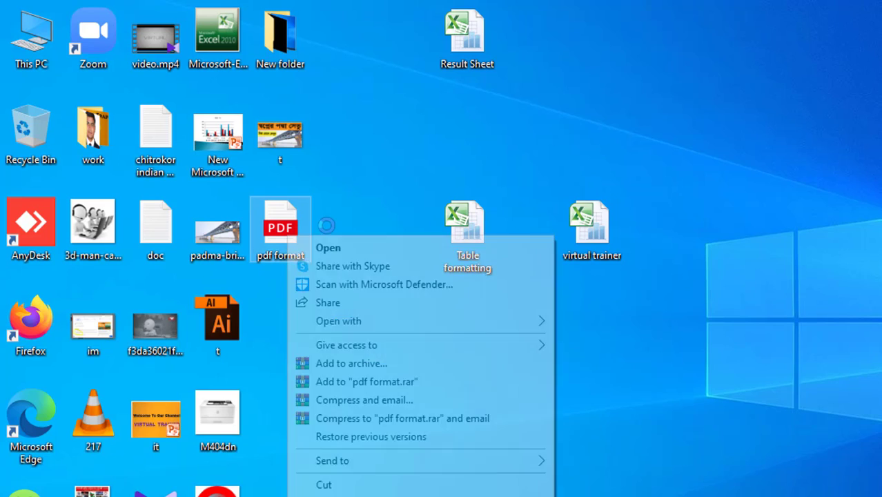
pyautogui.click(337, 250)
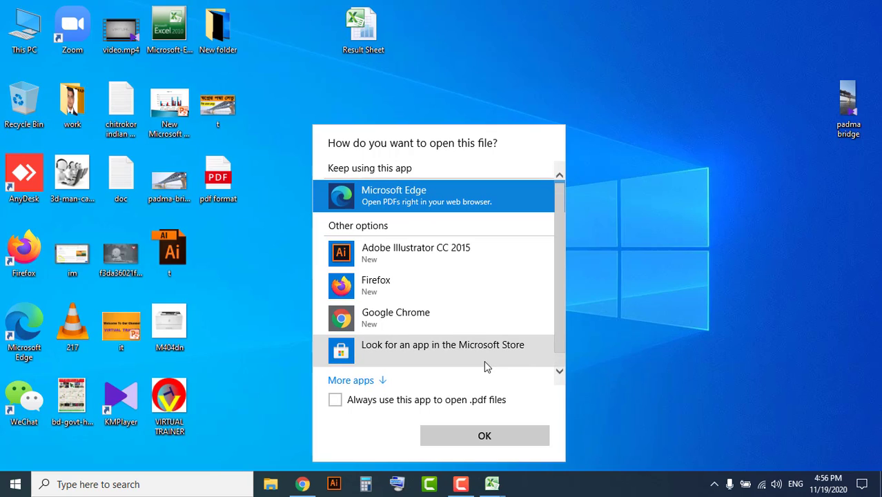
pyautogui.click(346, 379)
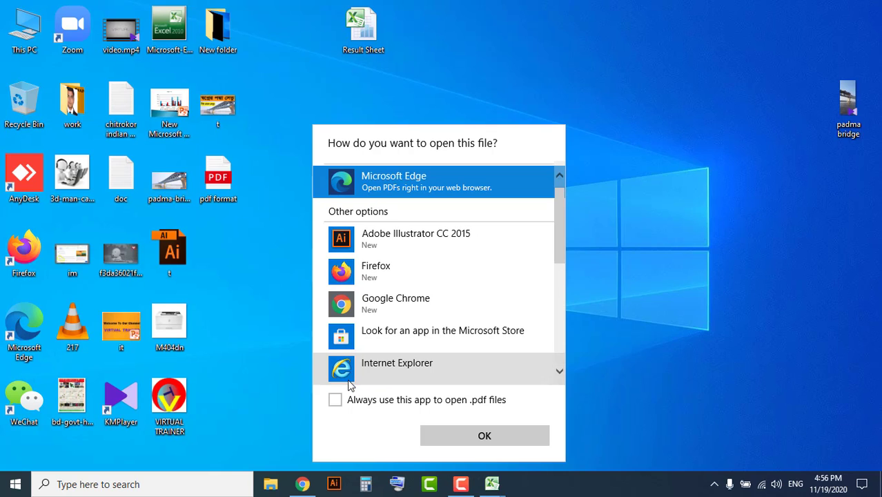
pyautogui.scroll(-5, 453, 253)
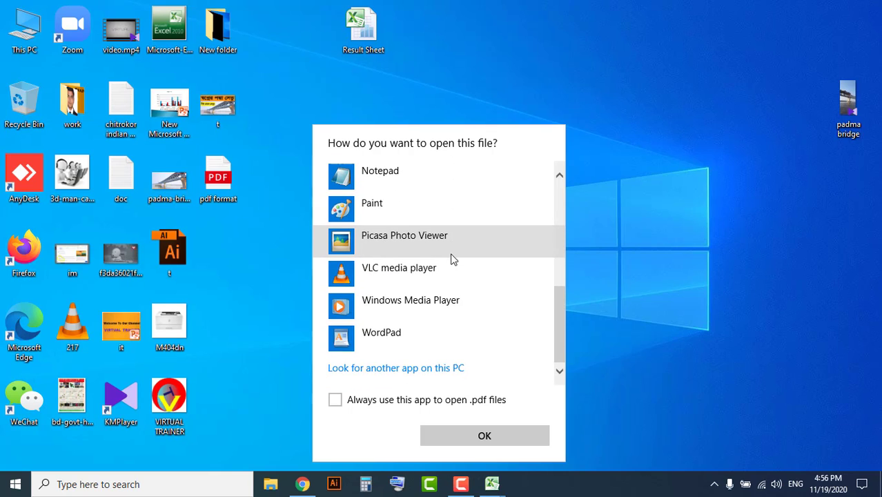
pyautogui.scroll(3, 450, 261)
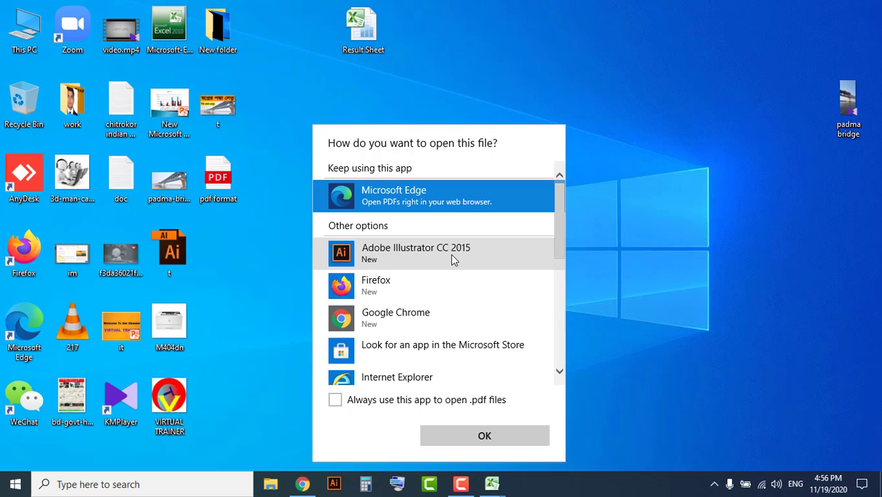
pyautogui.click(425, 314)
pyautogui.click(477, 430)
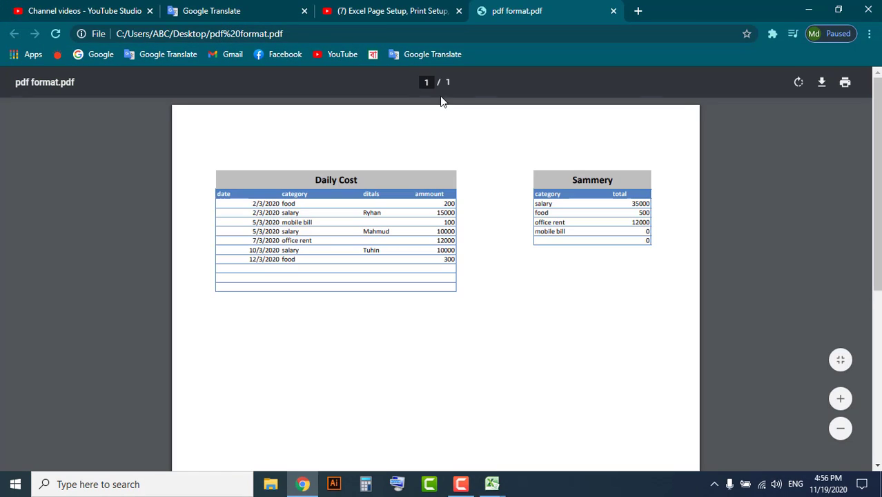
# Close the YouTube tab, look through the PDF page with both tables, and return to the Result Sheet workbook in Excel
pyautogui.click(459, 11)
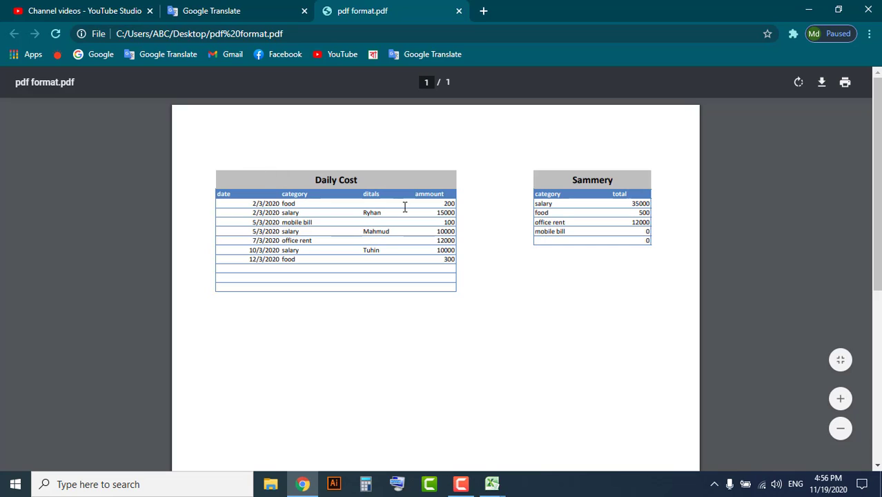
pyautogui.scroll(-2, 449, 238)
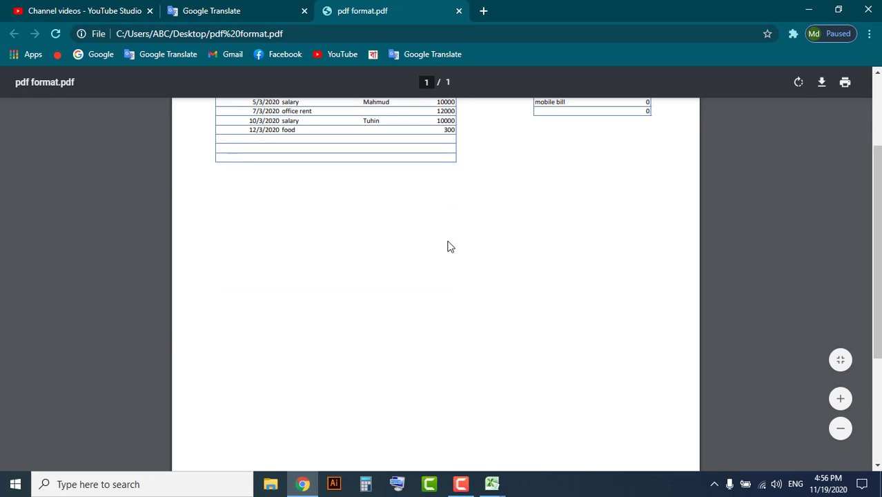
pyautogui.scroll(2, 447, 246)
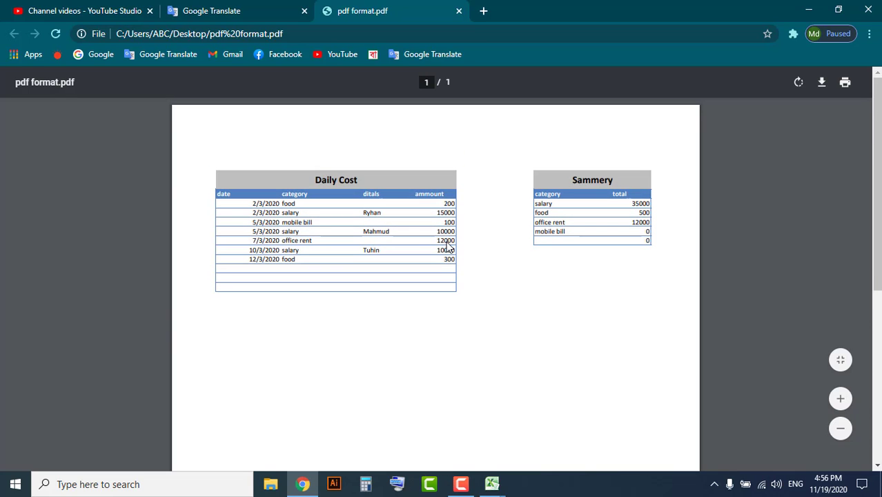
pyautogui.scroll(-3, 447, 248)
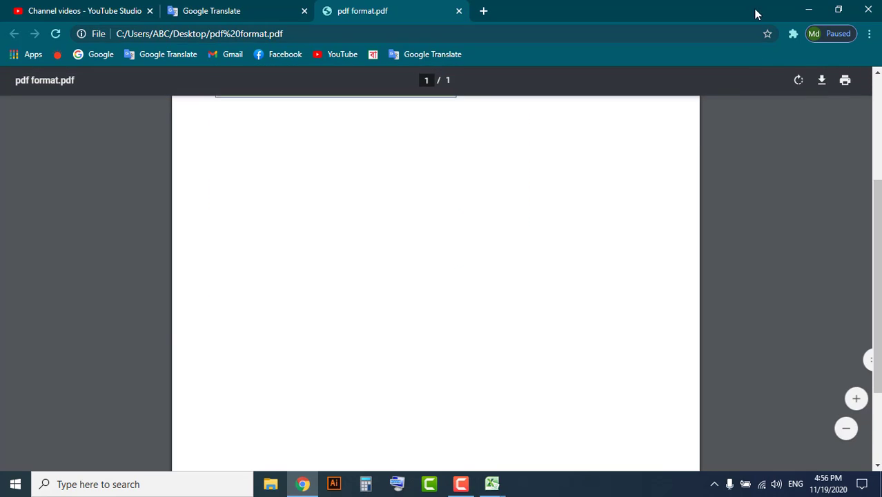
pyautogui.click(808, 10)
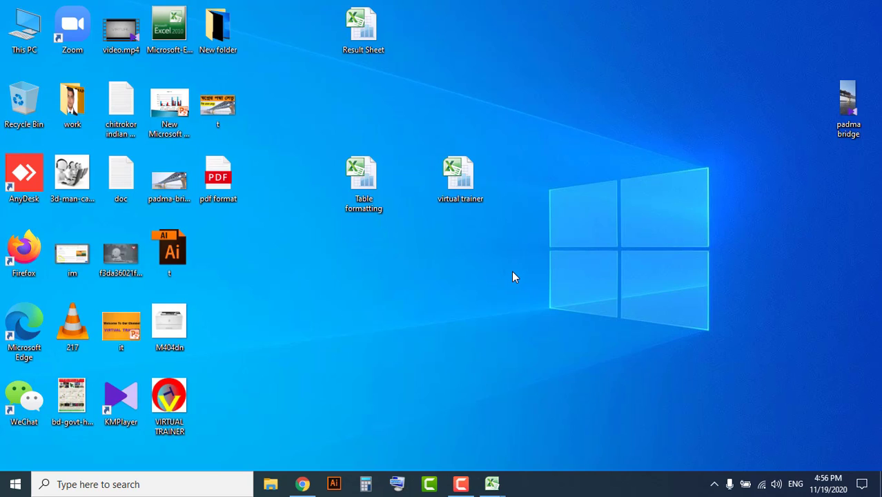
pyautogui.moveTo(492, 483)
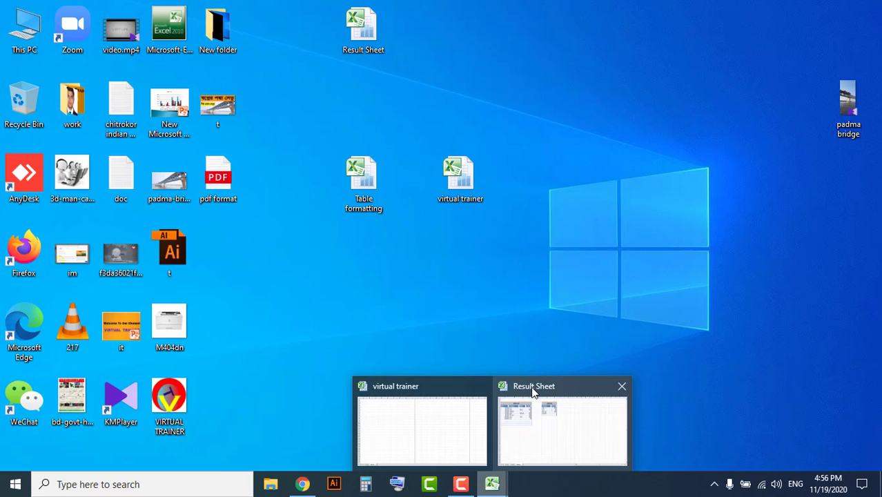
pyautogui.click(535, 390)
pyautogui.click(298, 281)
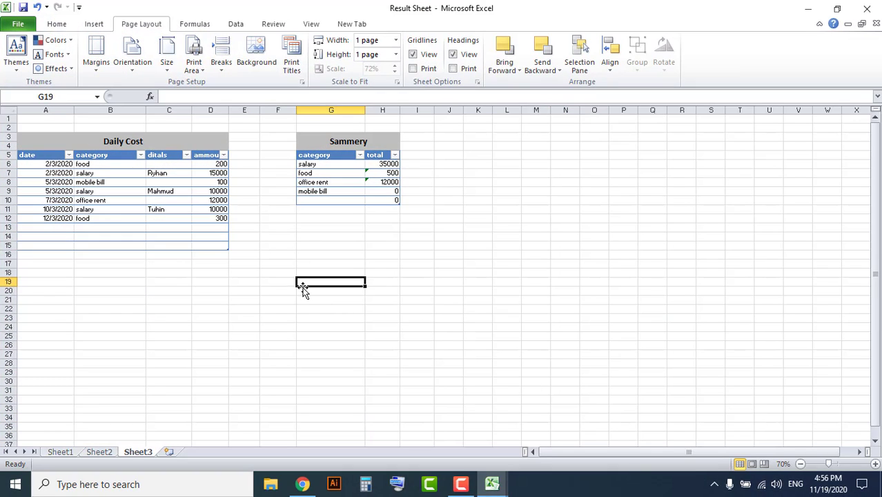
# Switch to the virtual trainer workbook and highlight A1:I15 to show the cells inside the first page break
pyautogui.moveTo(495, 486)
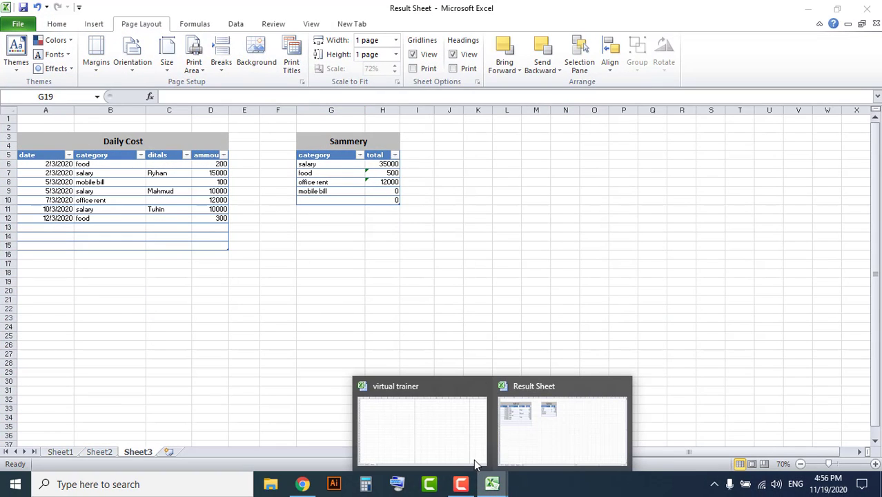
pyautogui.click(431, 430)
pyautogui.click(163, 132)
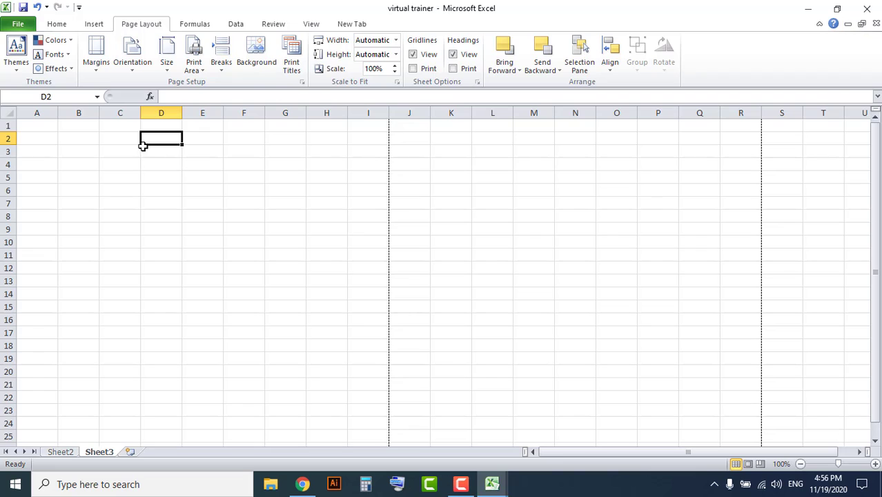
pyautogui.moveTo(44, 125); pyautogui.dragTo(374, 299)
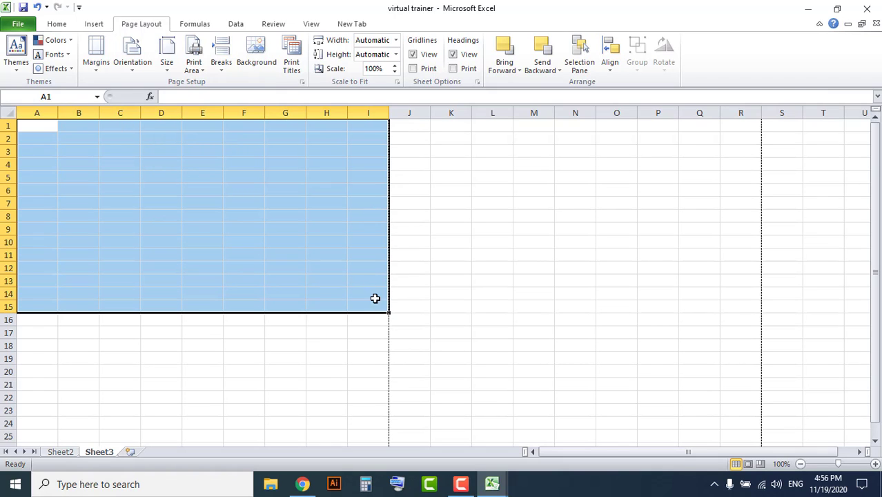
pyautogui.click(202, 226)
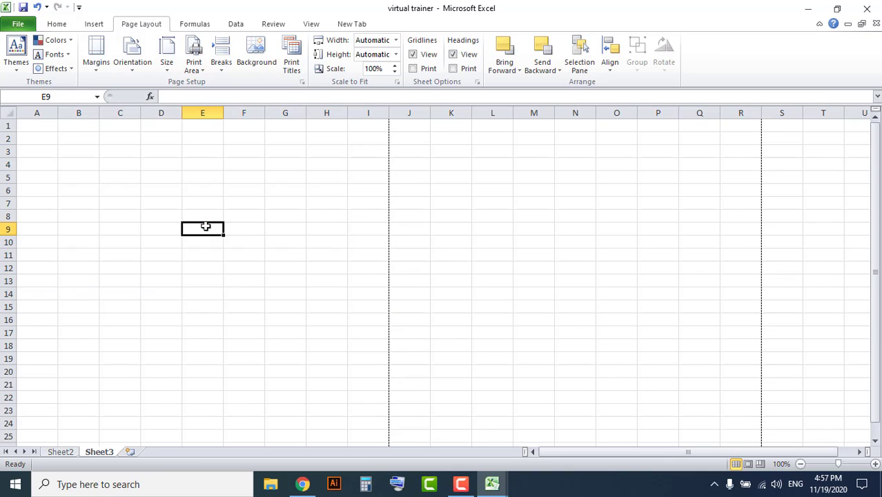